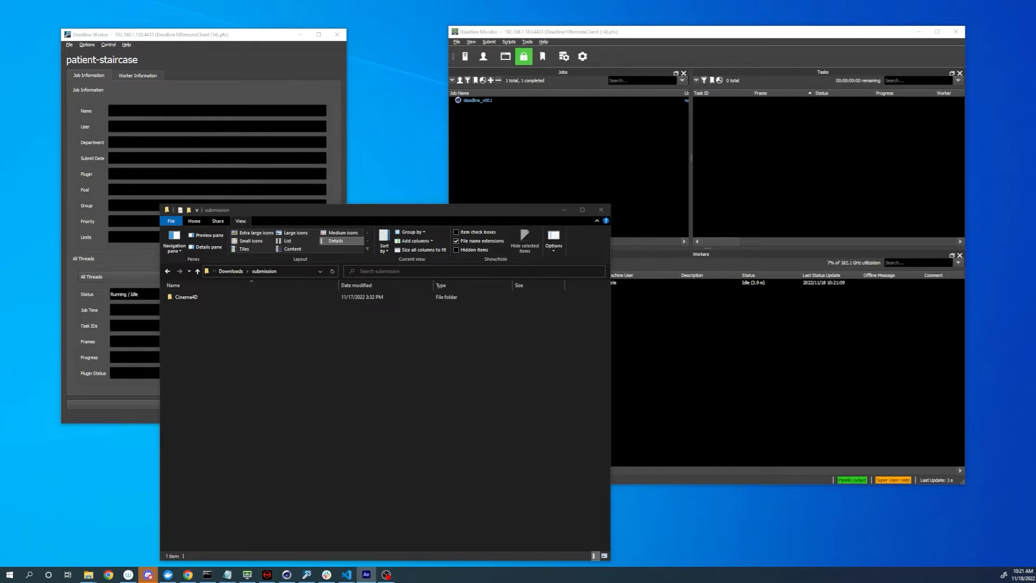
Switch to After Effects and play back the deadline_tut_v001 composition from frame 0
click(367, 574)
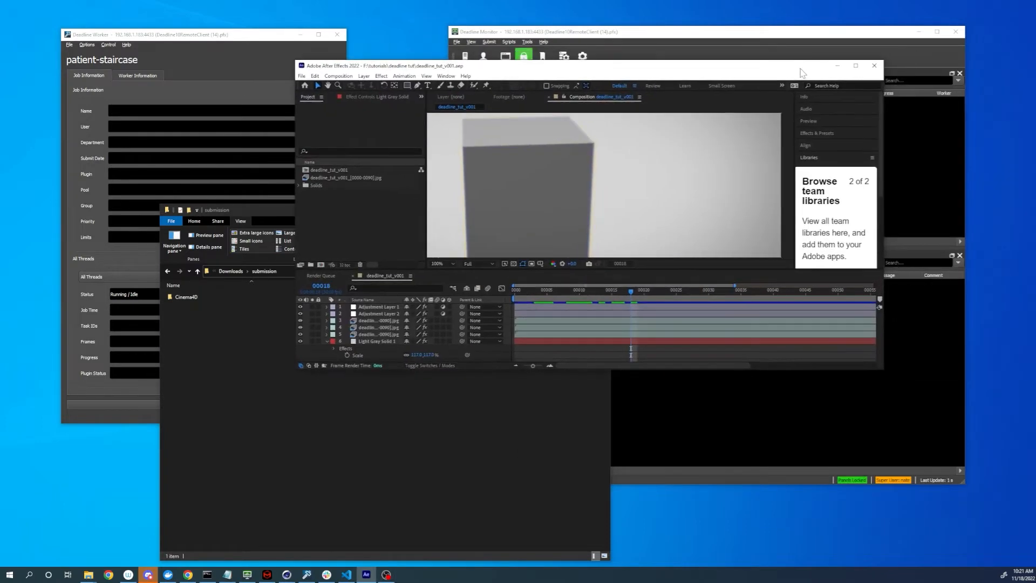
double_click(796, 68)
scroll(533, 278, up, 1)
drag(379, 394, 215, 390)
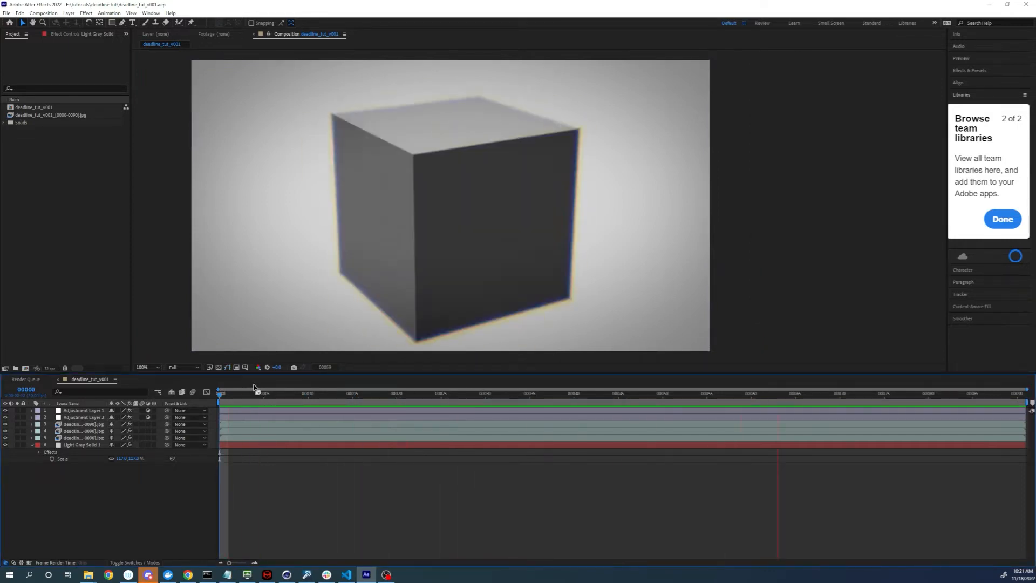
Play back the image sequence on layer 3 by itself, and close After Effects
double_click(95, 425)
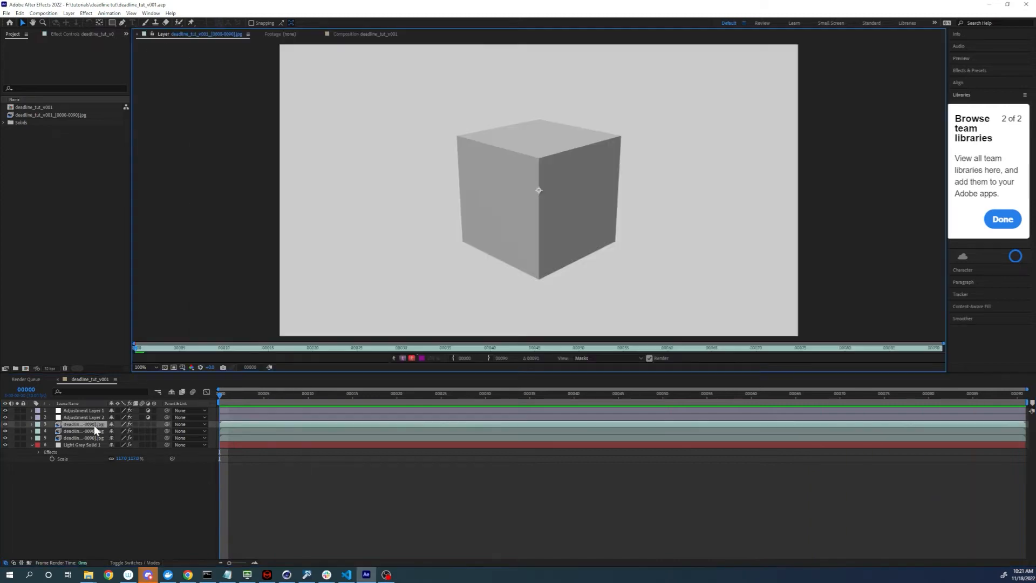
key(space)
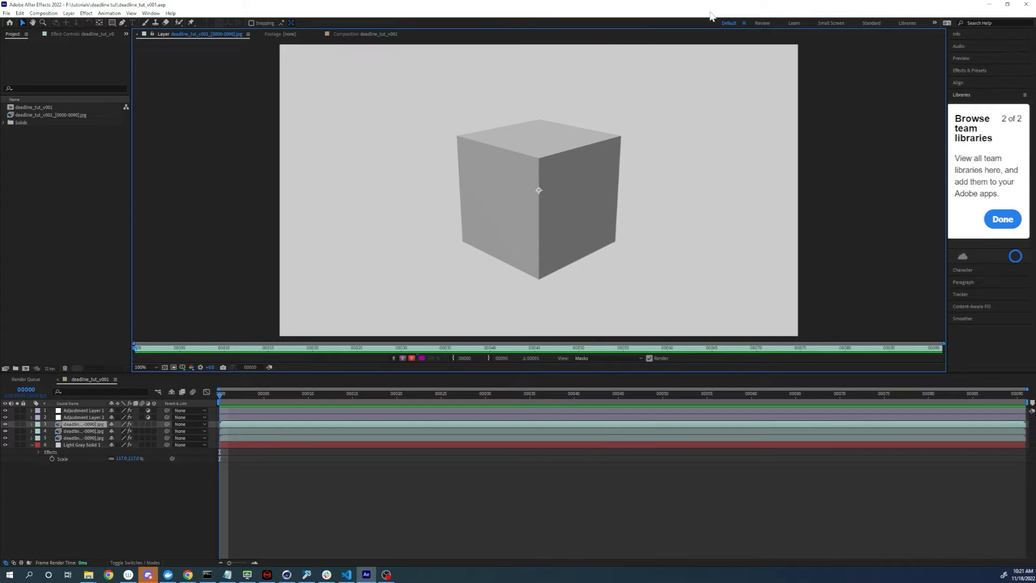
click(1026, 4)
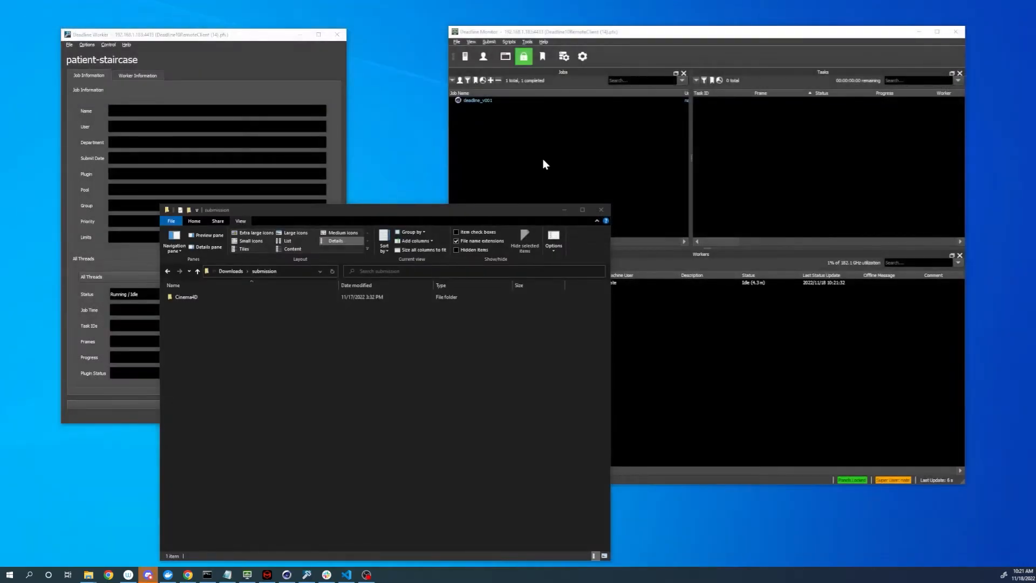
Download the AfterEffects integrated submission scripts from Deadline Monitor into the Downloads folder
drag(490, 209, 453, 167)
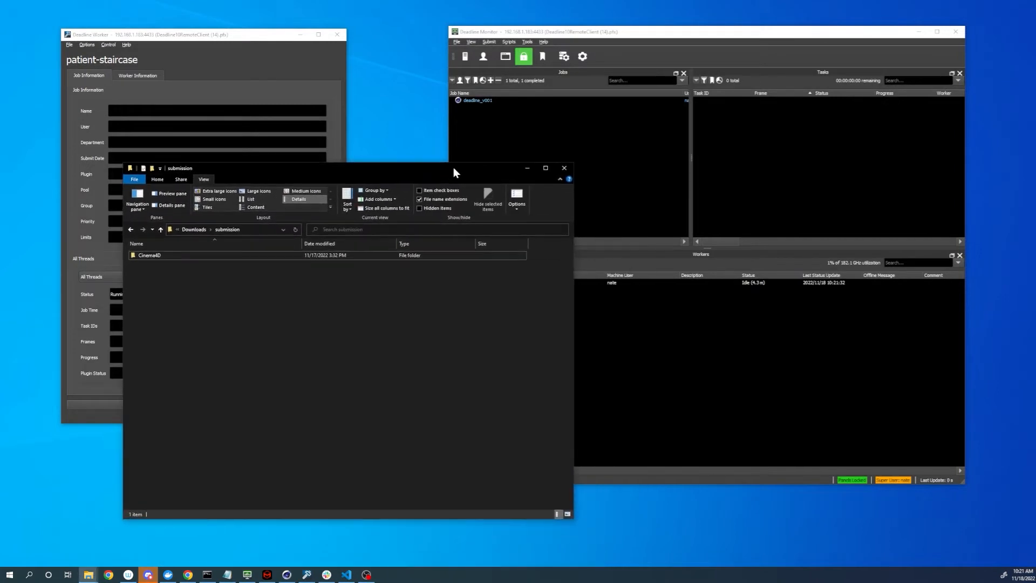
click(527, 42)
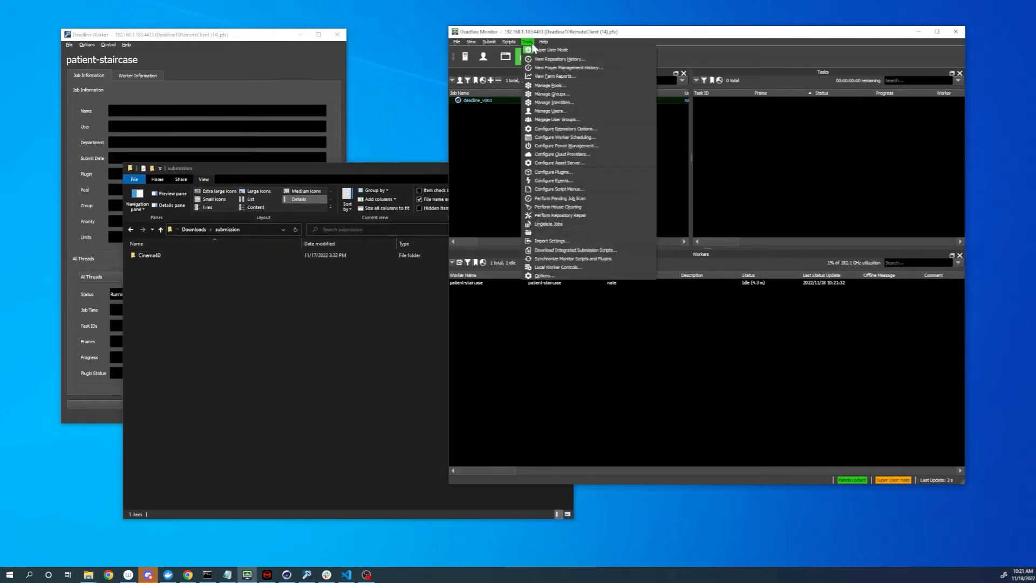
click(582, 251)
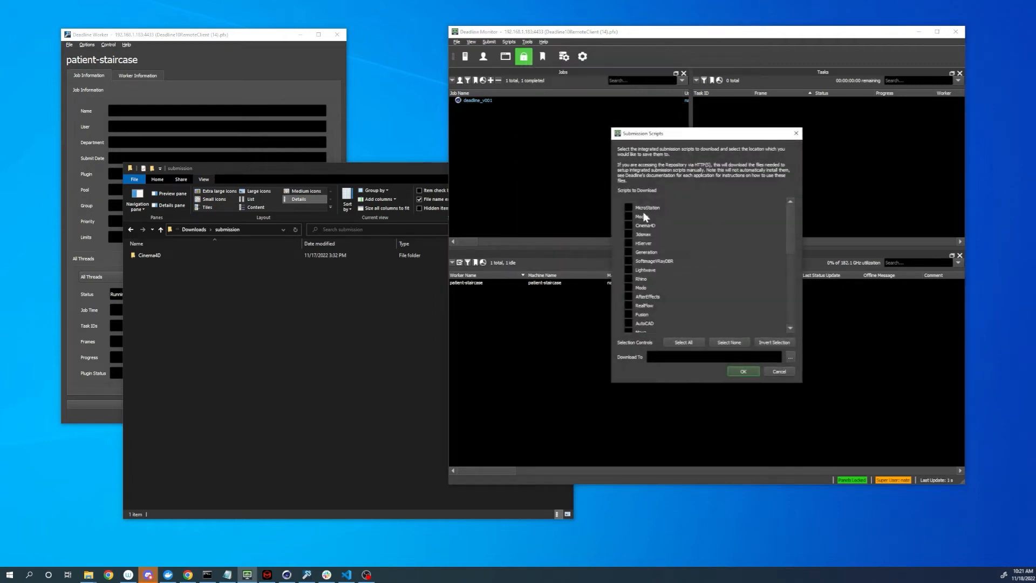
scroll(647, 217, down, 1)
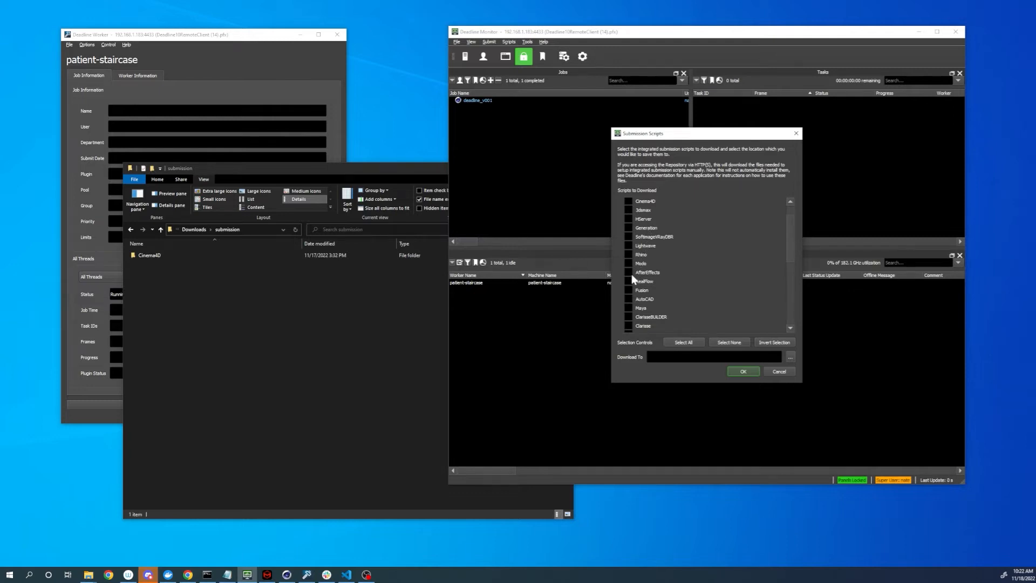
click(681, 357)
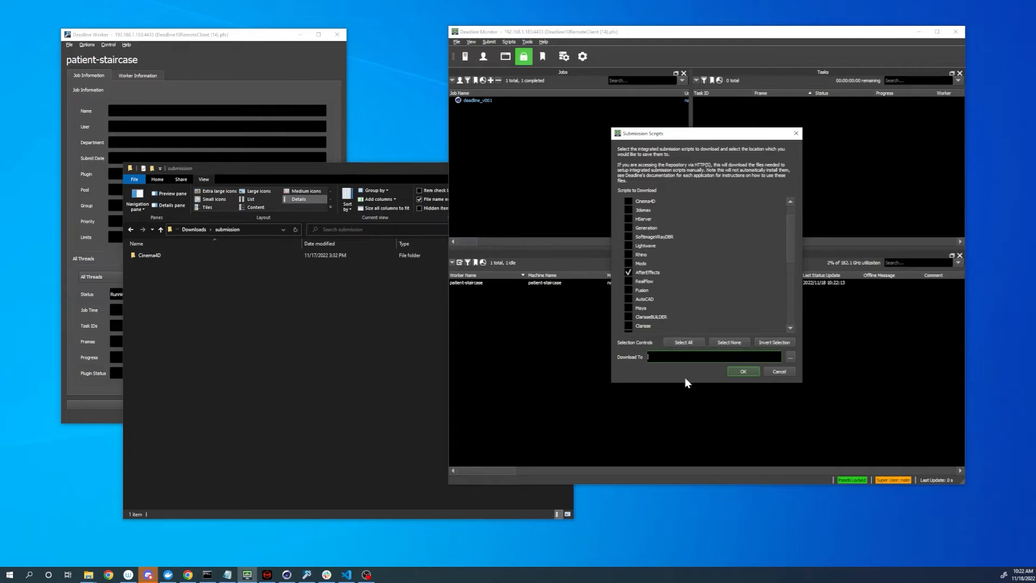
text(C:/Users/nate/Downloads)
click(749, 372)
Open the downloaded AfterEffects Installers folder and run AfterEffects-submitter-windows-installer.exe
click(232, 326)
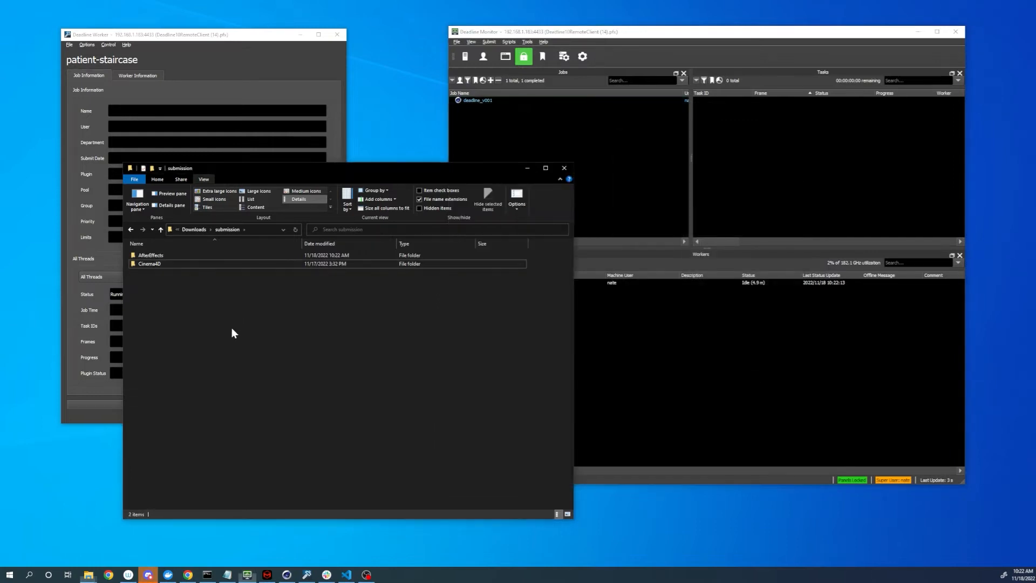
click(165, 257)
double_click(167, 258)
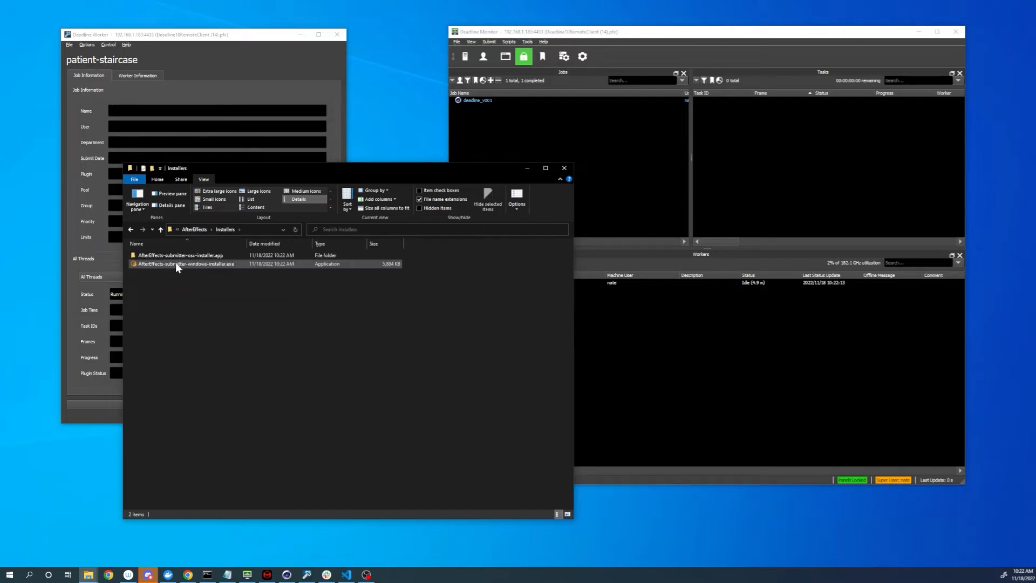
double_click(181, 264)
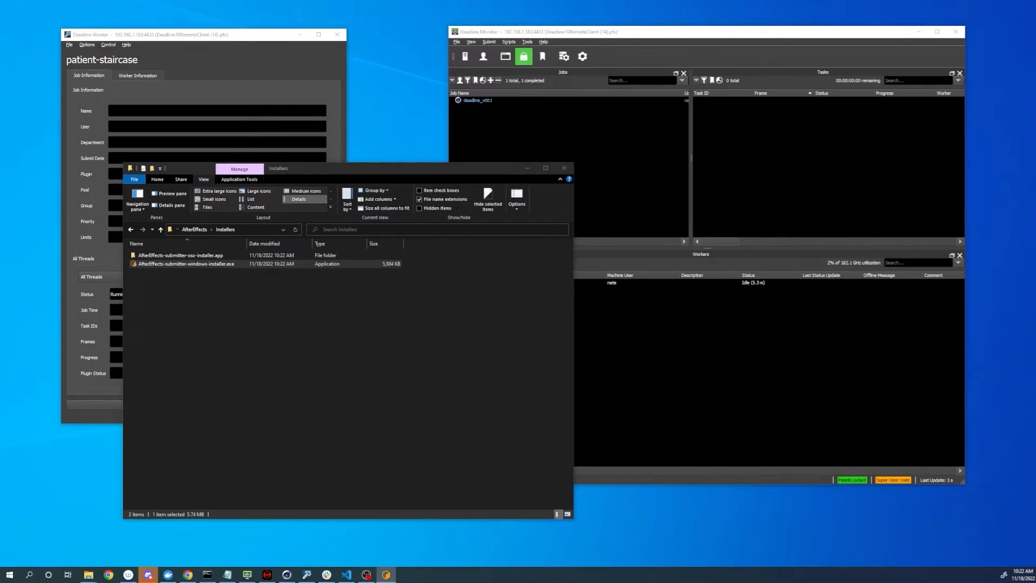
Start the submitter setup, accept the license agreement and keep the default Deadline Client bin directory
drag(853, 247, 486, 235)
click(547, 369)
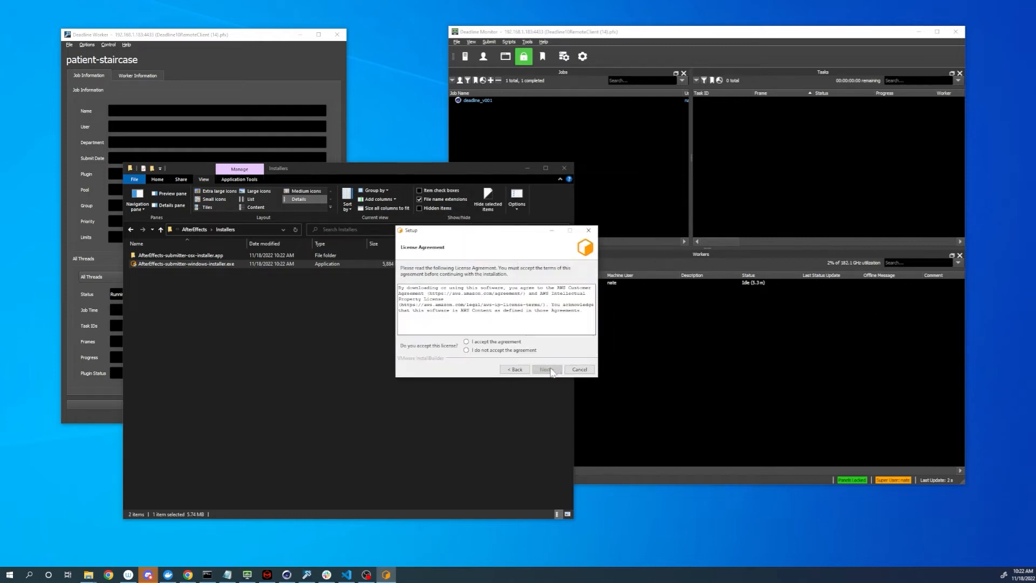
click(497, 342)
click(546, 370)
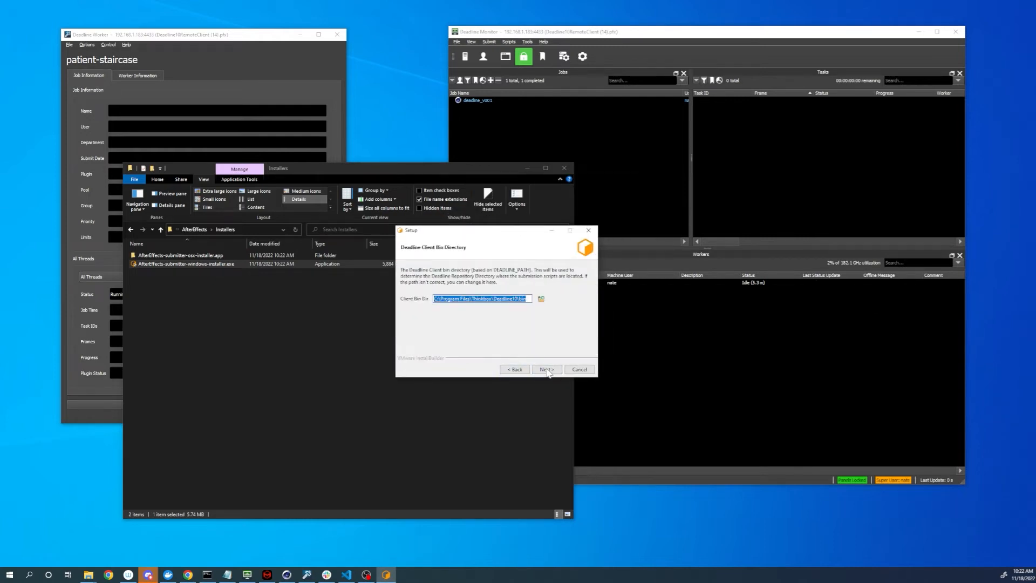
click(558, 371)
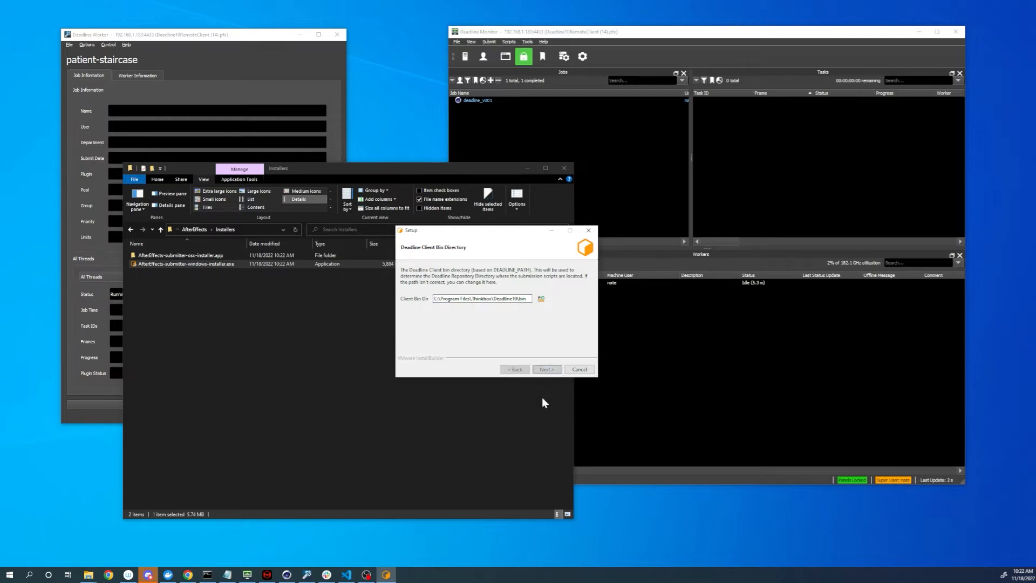
Install the submitter for After Effects CC 2022 in its default directory and finish the setup with the readme shown
drag(489, 319, 495, 358)
click(555, 371)
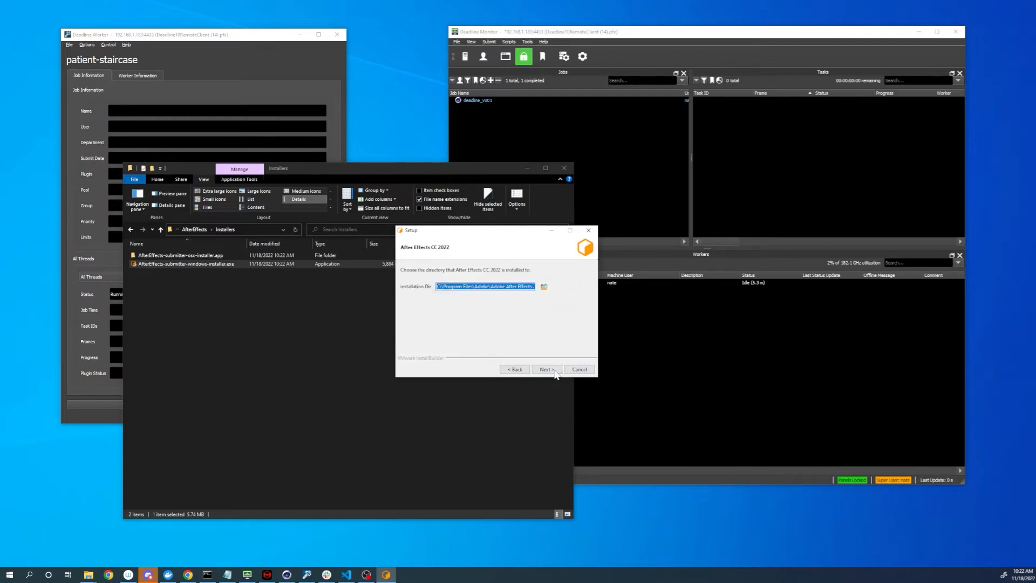
click(555, 371)
click(555, 371)
click(545, 368)
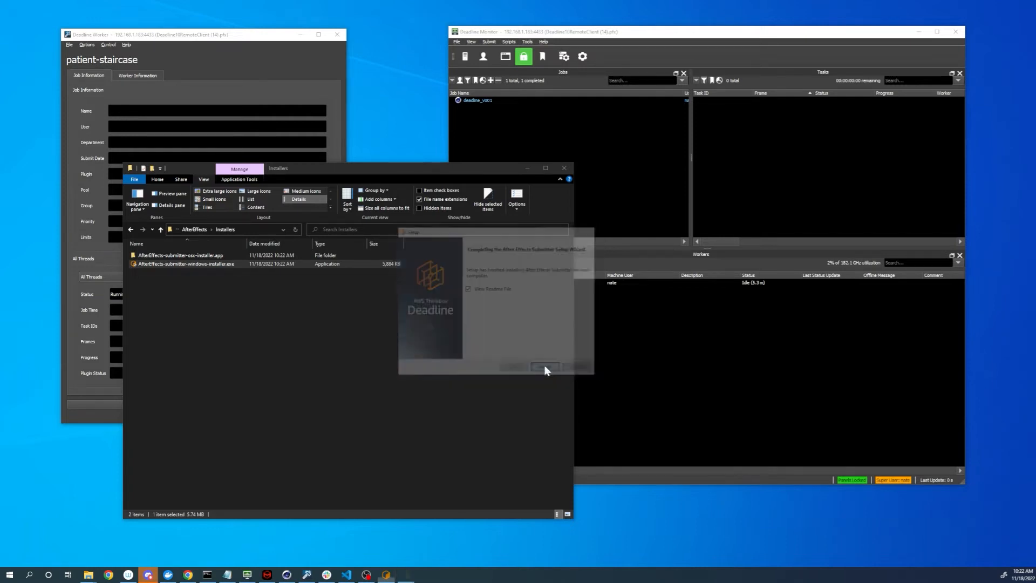
Read the installer's README about the After Effects scripting preference, and close it
drag(1035, 90, 403, 179)
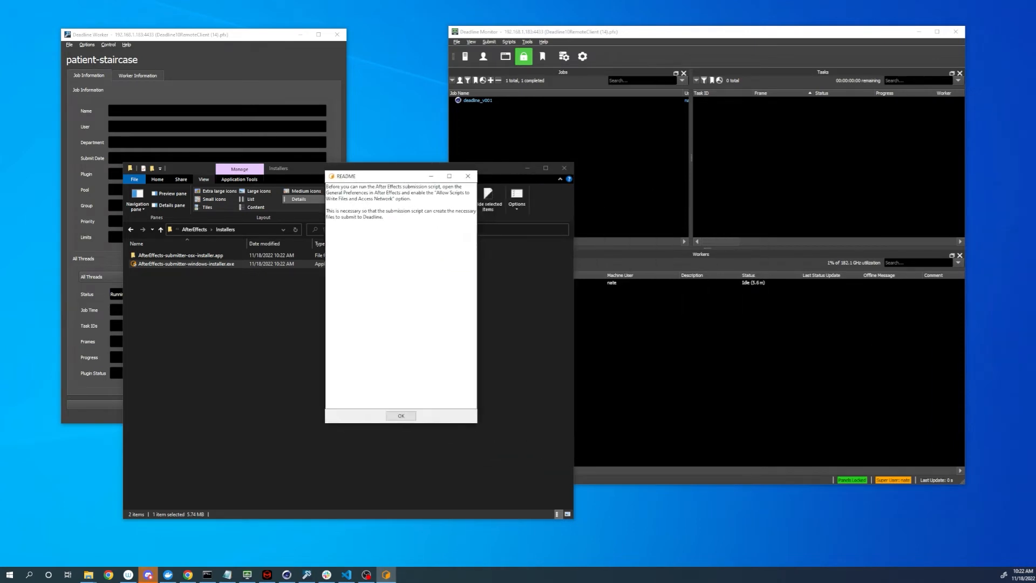
drag(328, 186, 422, 206)
click(424, 219)
drag(332, 211, 425, 212)
click(425, 212)
click(400, 416)
Launch After Effects 2022 and open the recent project deadline_tut_v001
click(10, 574)
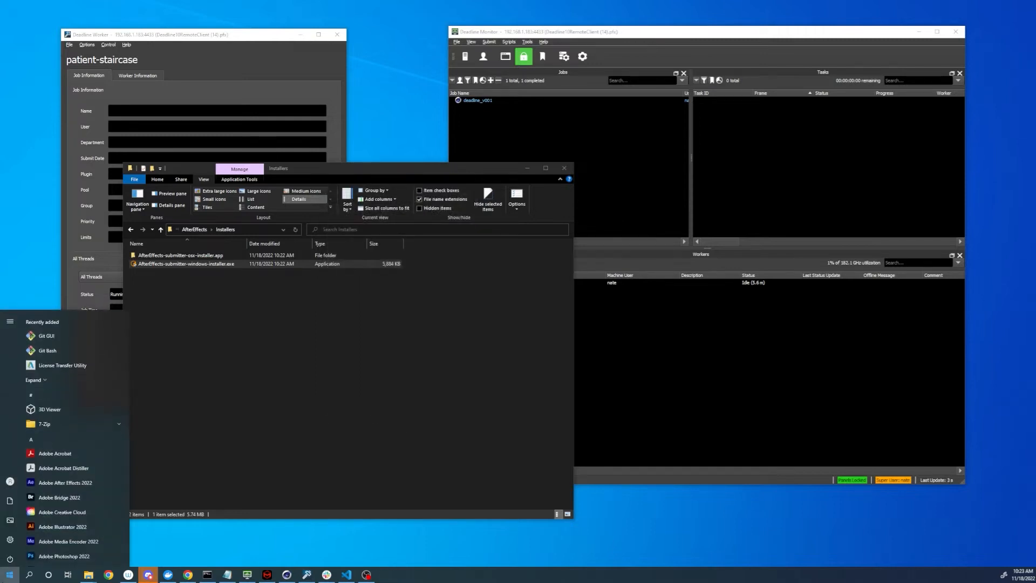
click(50, 479)
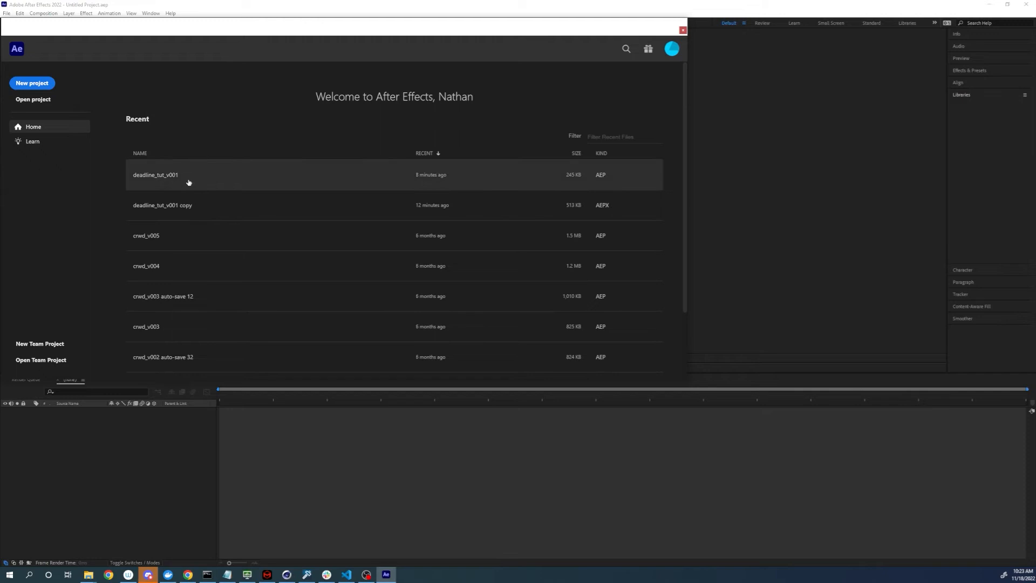
click(188, 178)
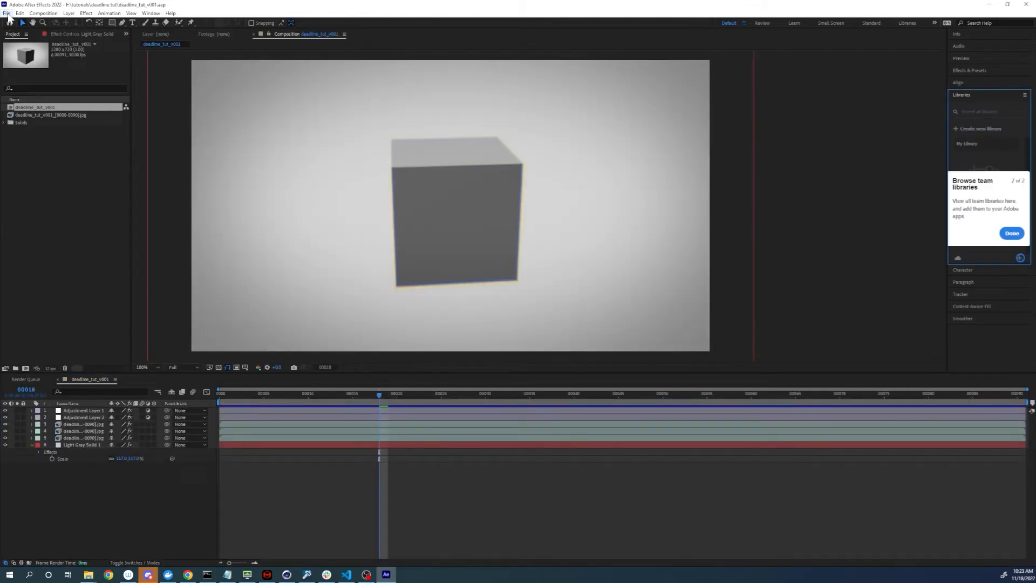
In the Scripting & Expressions preferences, make sure Allow Scripts to Write Files and Access Network is enabled, and accept the preferences
click(7, 13)
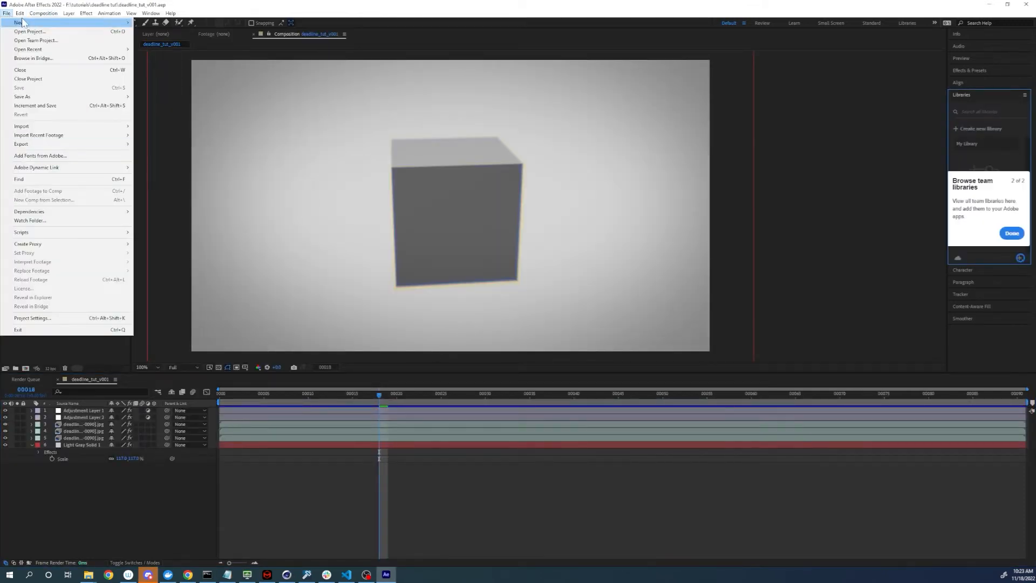
mouse_move(20, 13)
mouse_move(57, 239)
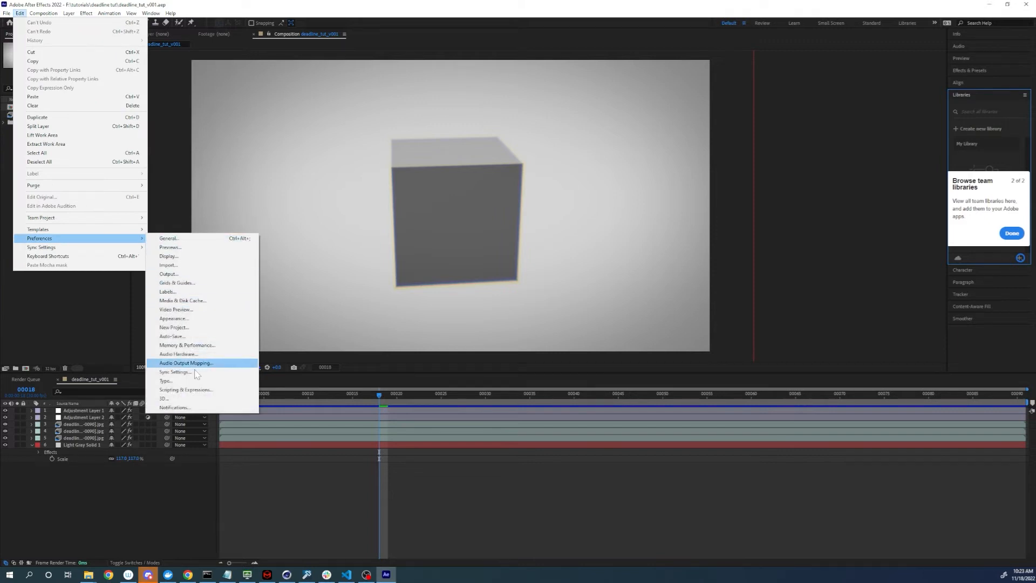
click(186, 390)
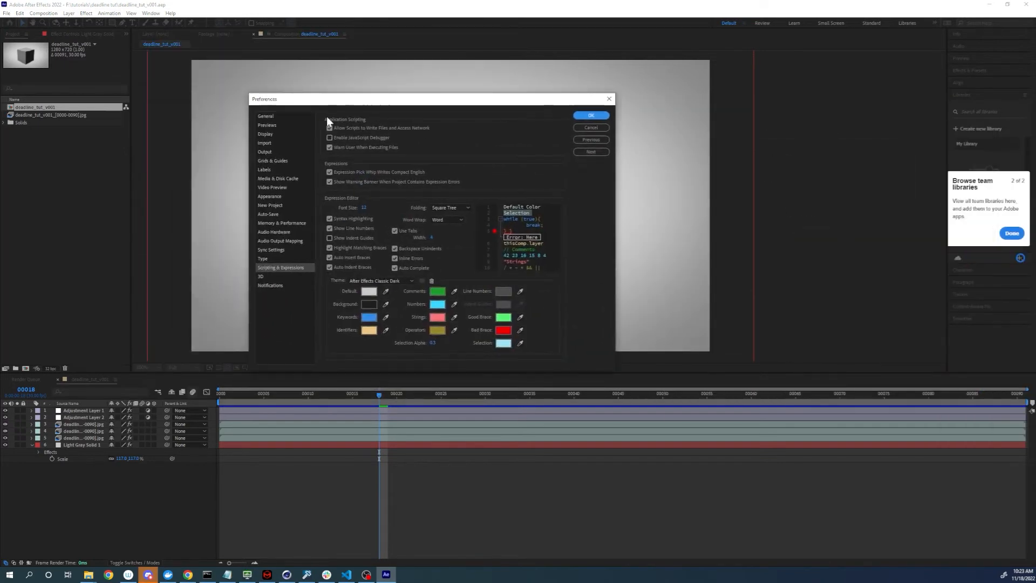
click(378, 130)
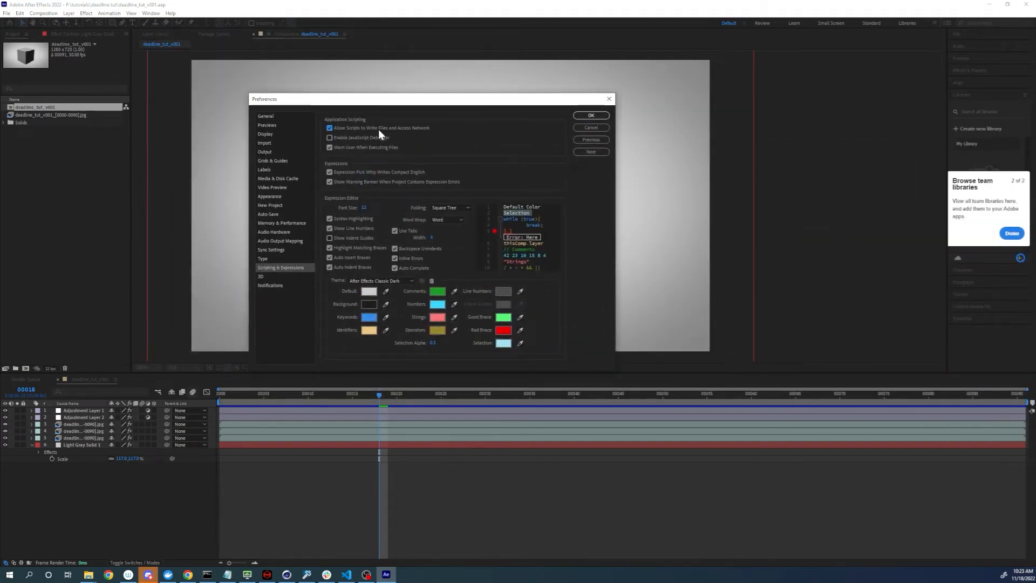
click(590, 116)
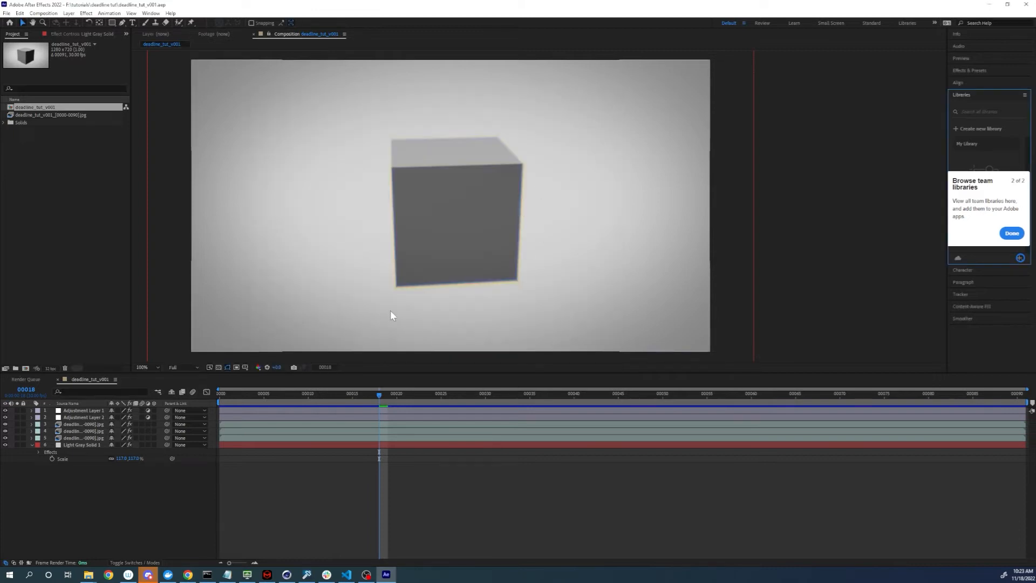
Return to frame 0 and set the queued QuickTime render's output to deadline_tut_v001.mov in the deadline tut folder
drag(361, 400, 30, 377)
click(27, 379)
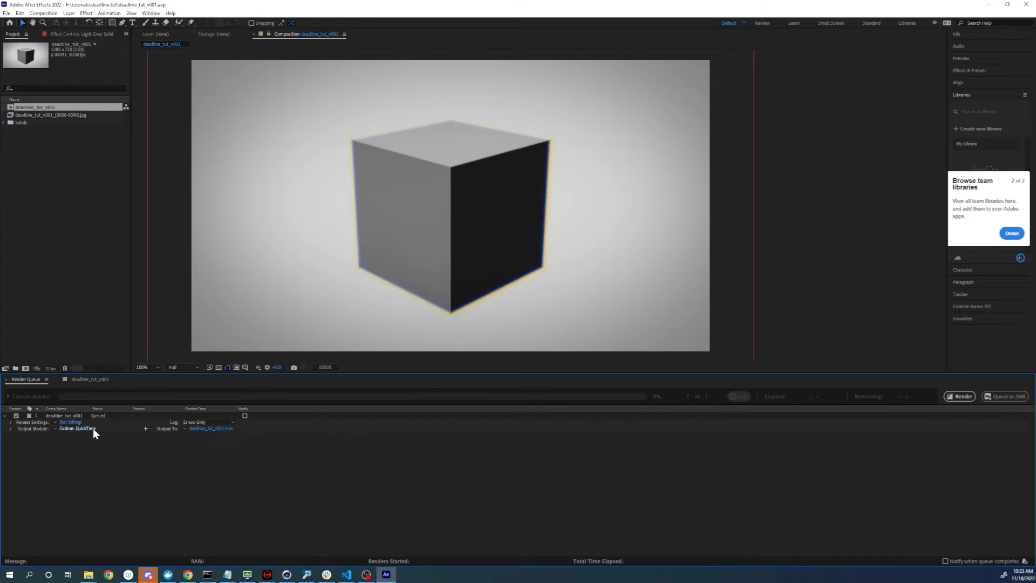
click(208, 428)
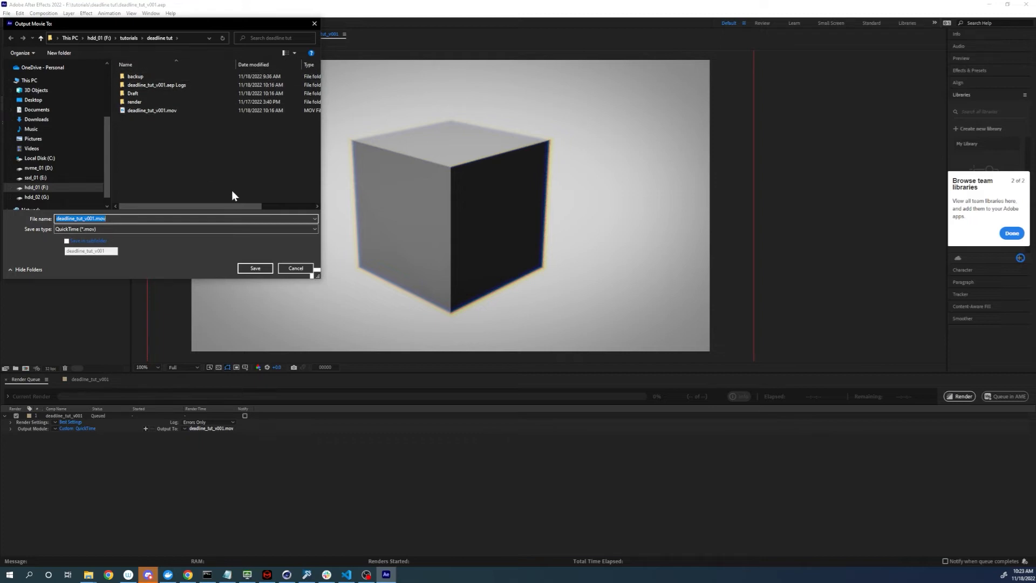
click(253, 269)
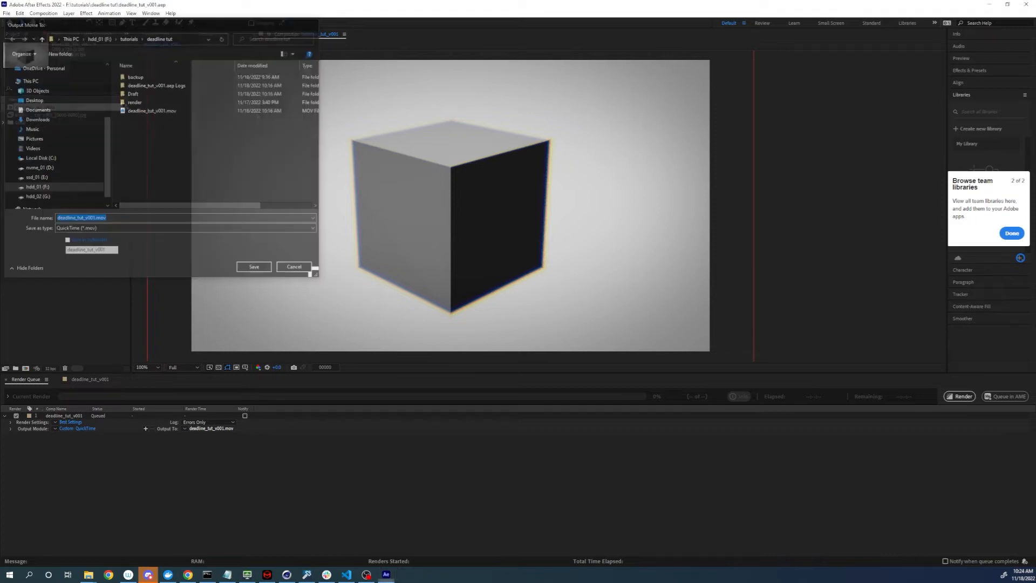
Save the project with the deadline_tut_v001 composition in the render queue
click(76, 416)
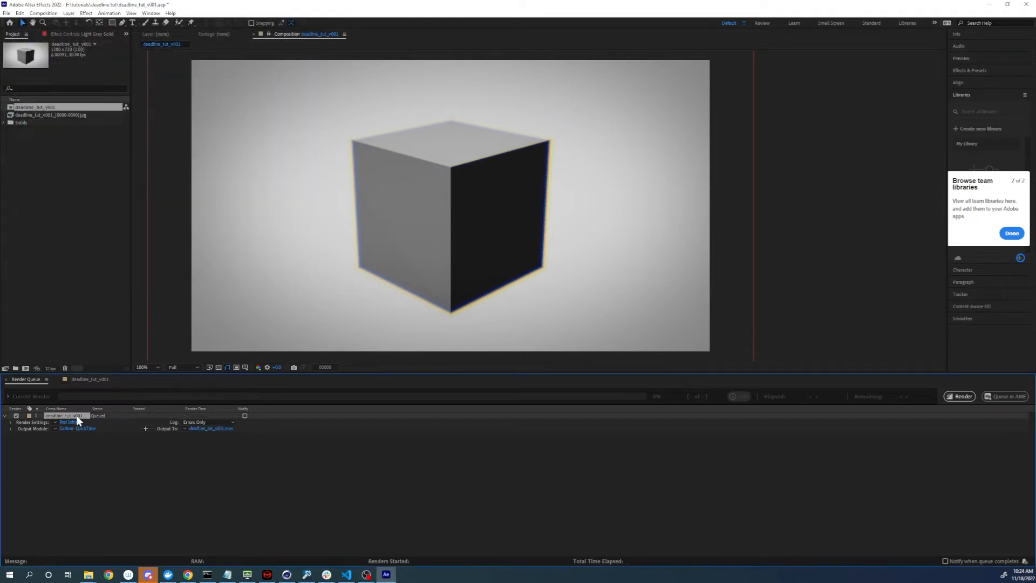
key(ctrl+s)
click(483, 494)
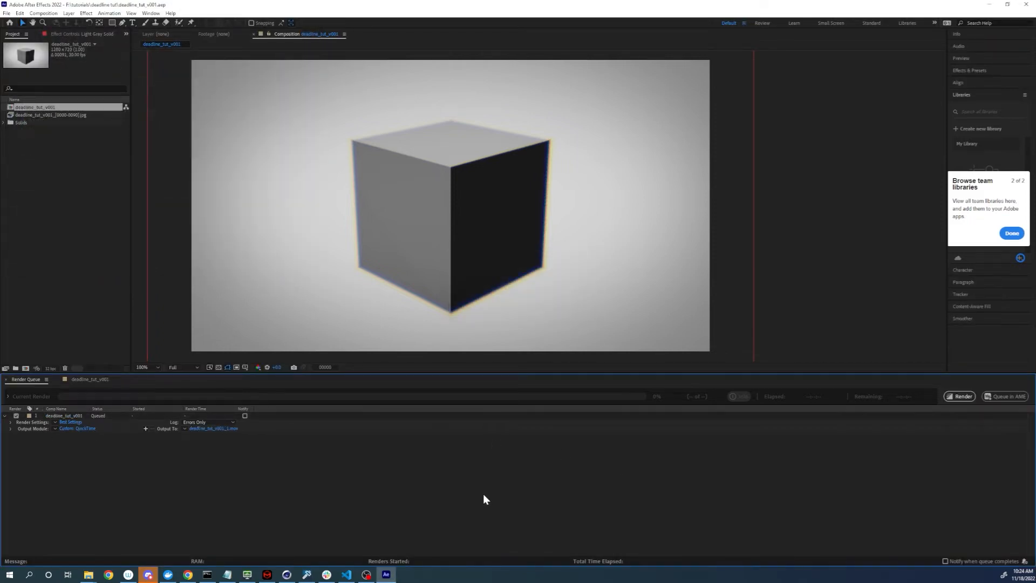
Remove the _1 suffix from the queued render's output file name, making it deadline_tut_v001.mov
click(204, 429)
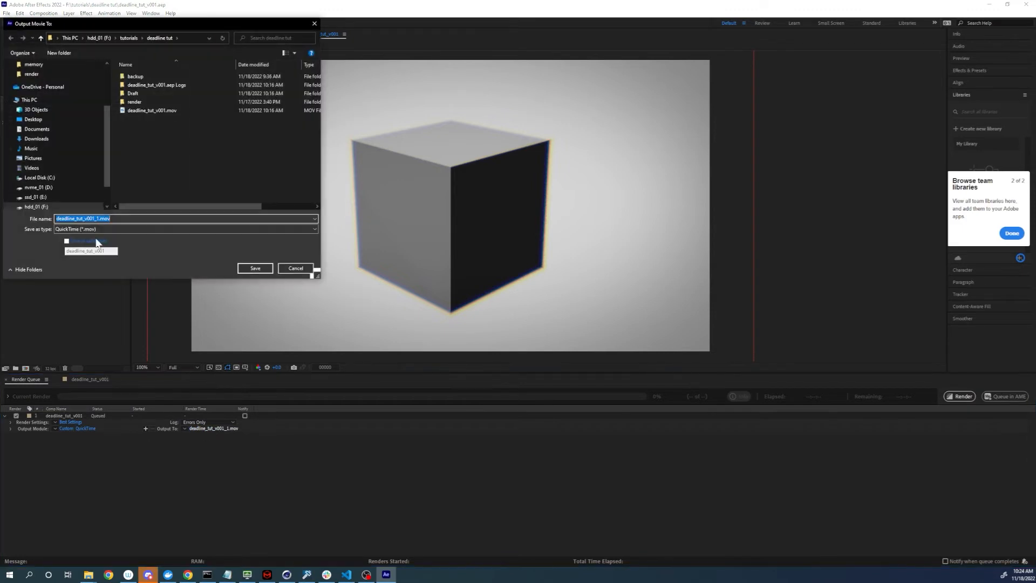
click(99, 219)
key(BackSpace)
key(BackSpace)
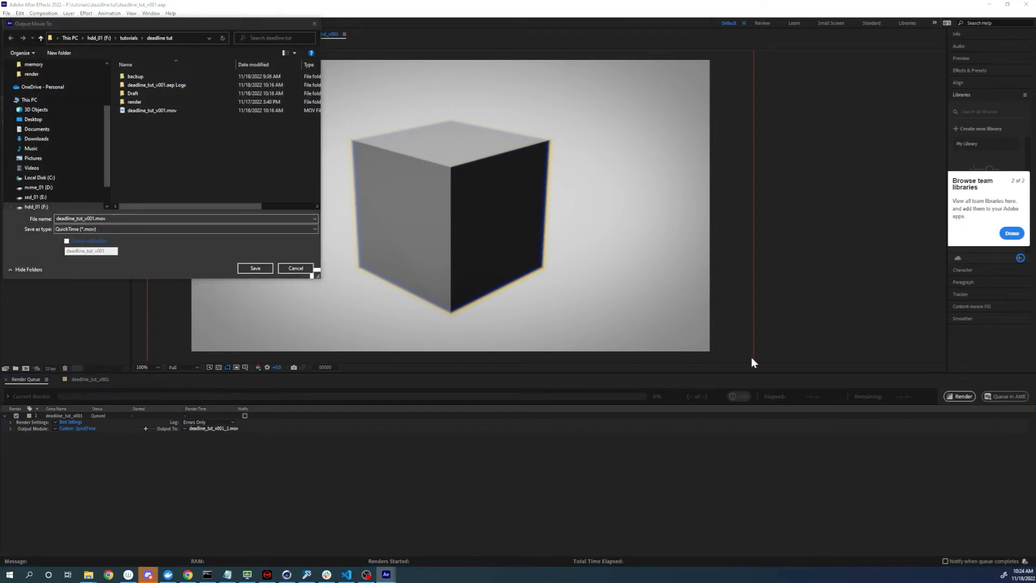
key(Escape)
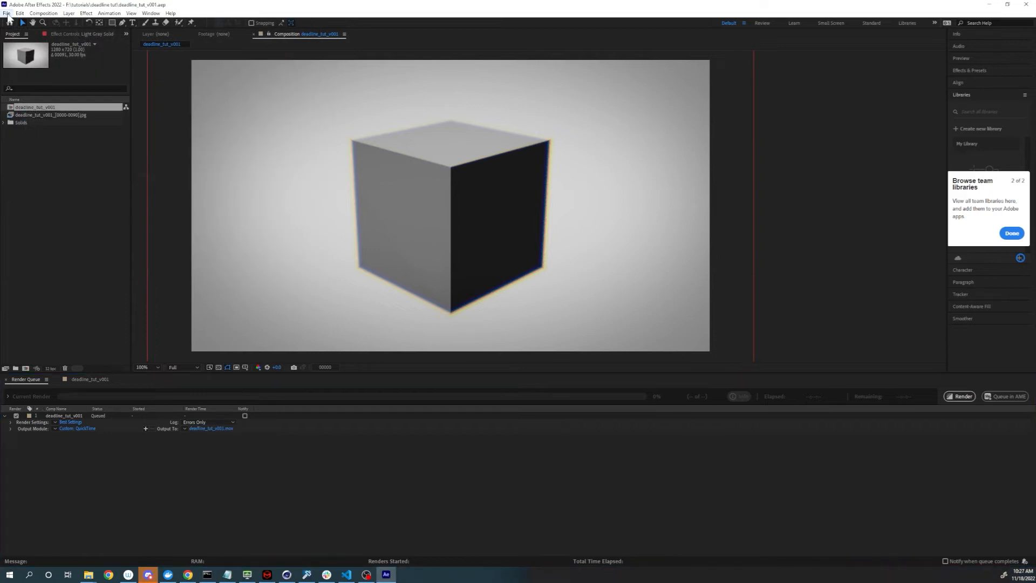
Run the DeadlineAfterEffectsClient.jsx script, review its general and advanced options, and submit the queued render to Deadline with frames 0-90
click(7, 13)
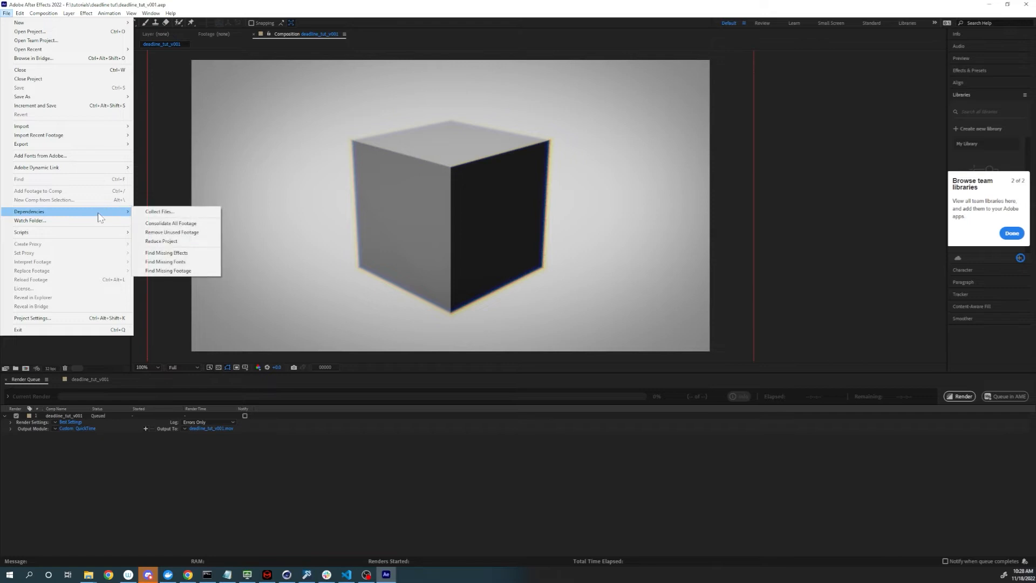
mouse_move(110, 234)
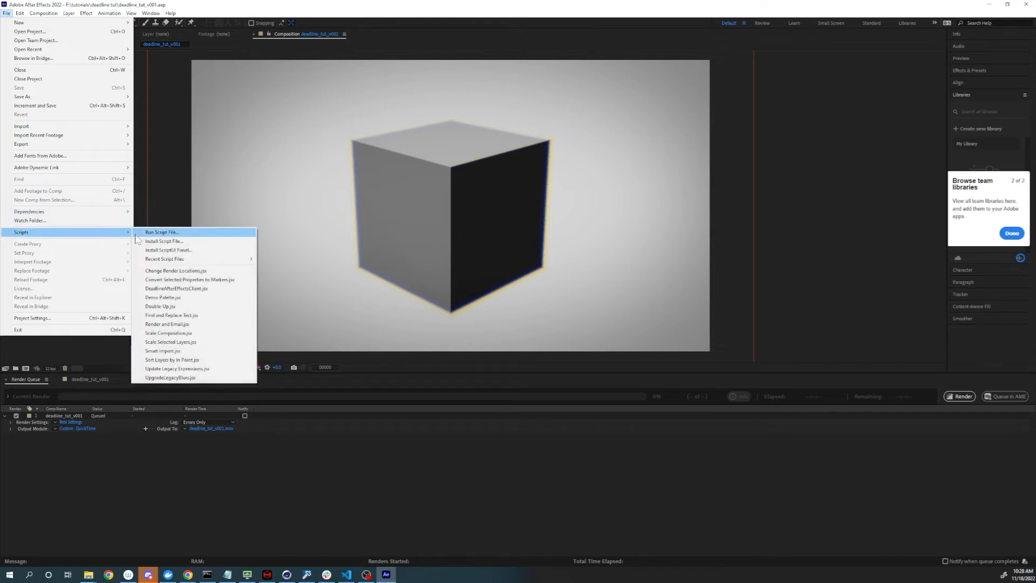
click(192, 290)
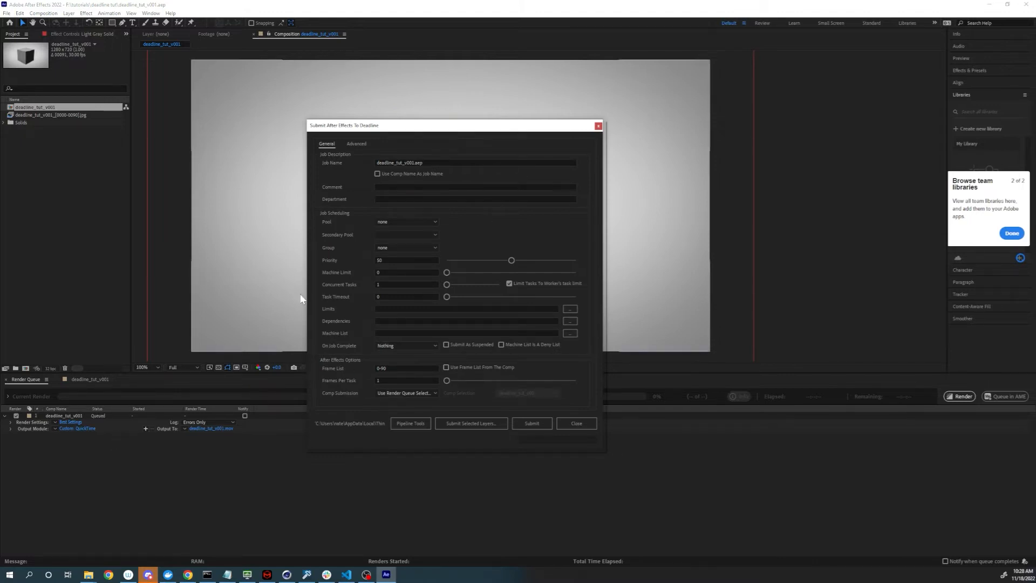
click(363, 145)
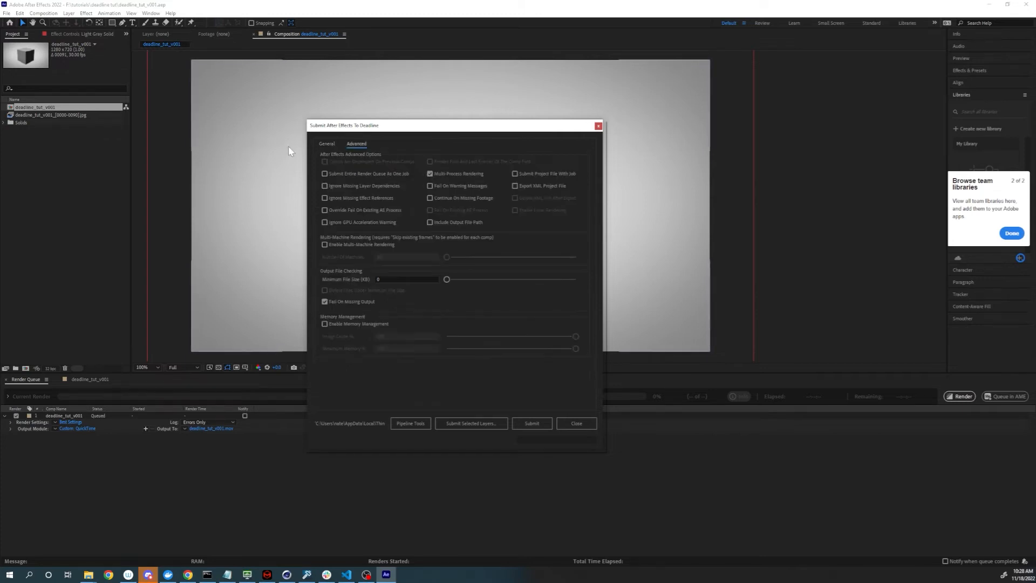
click(327, 144)
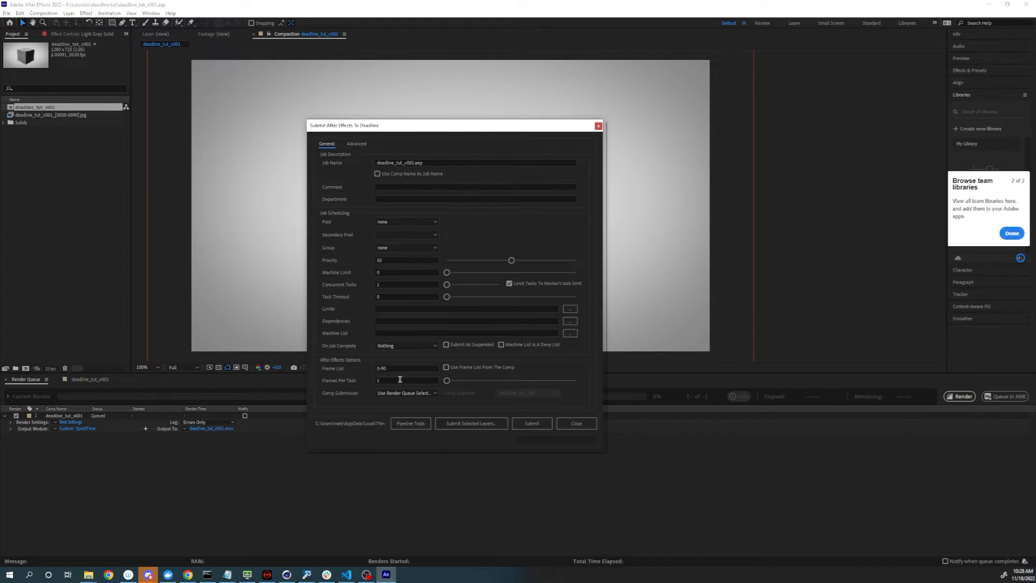
click(520, 423)
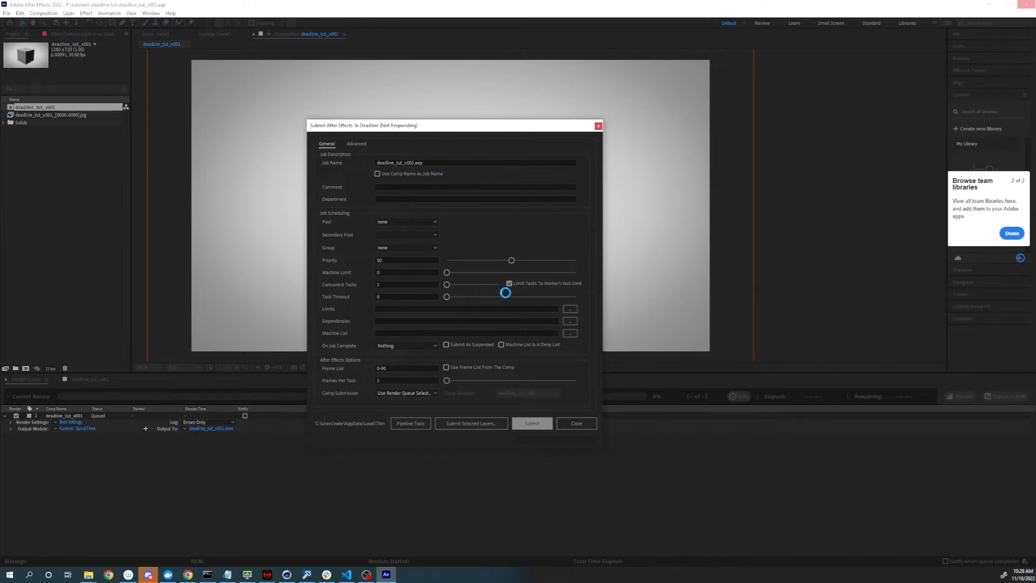
click(756, 195)
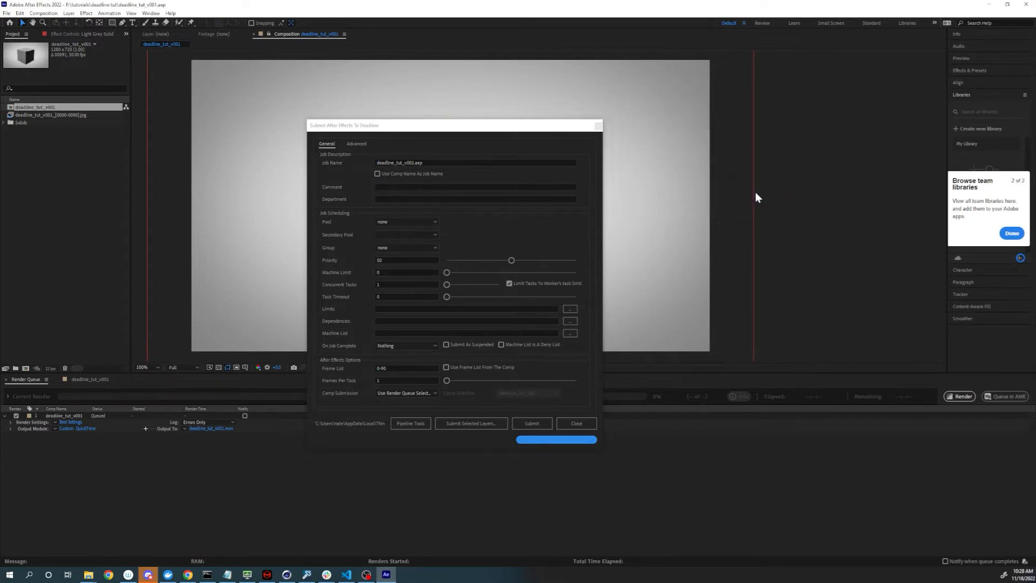
Switch to Deadline Monitor and Deadline Worker, expand the deadline_tut_v001.aep batch, and follow the progress of its render job
click(247, 575)
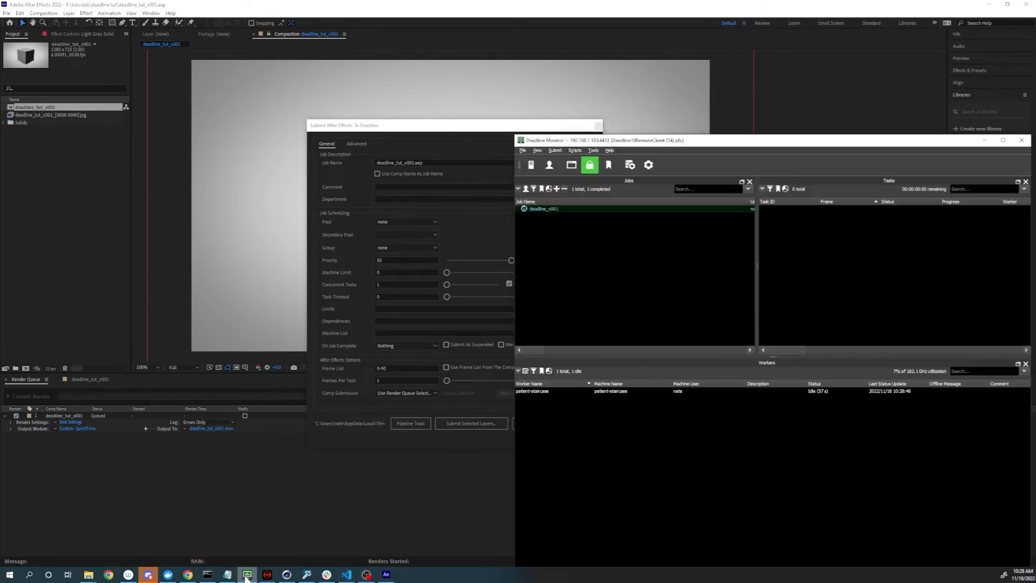
click(307, 575)
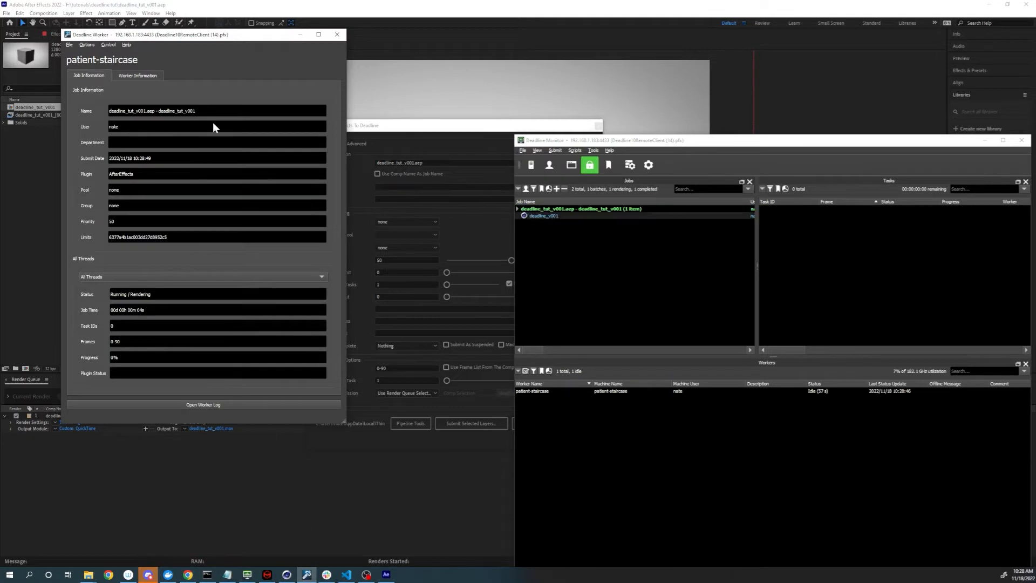
click(517, 209)
click(554, 216)
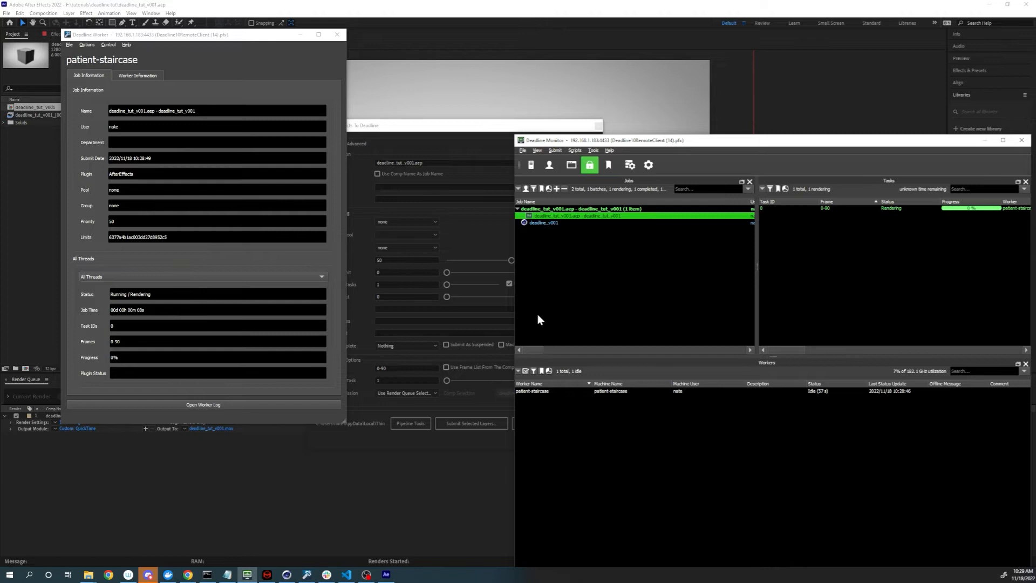
click(594, 221)
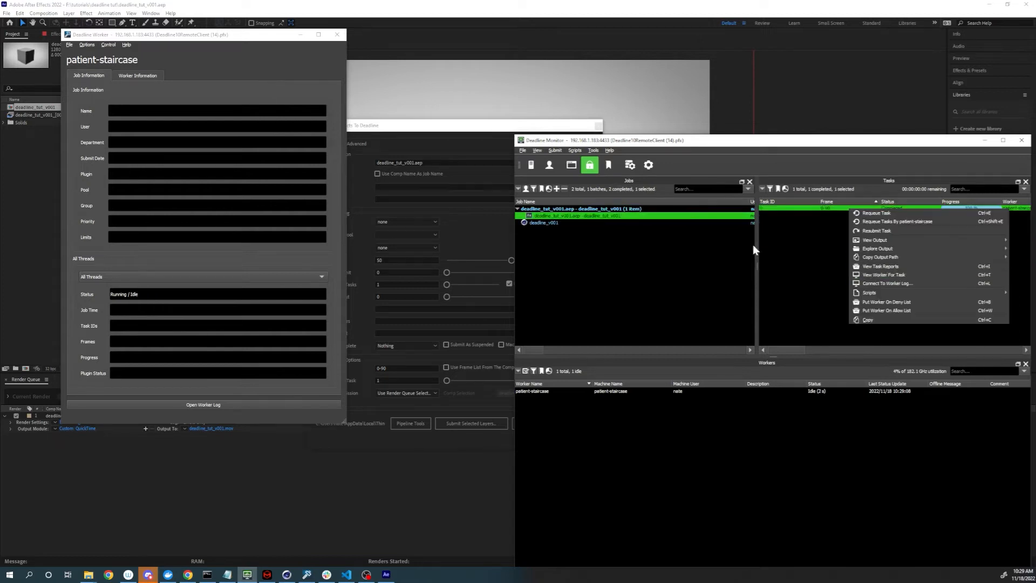
click(731, 248)
click(707, 214)
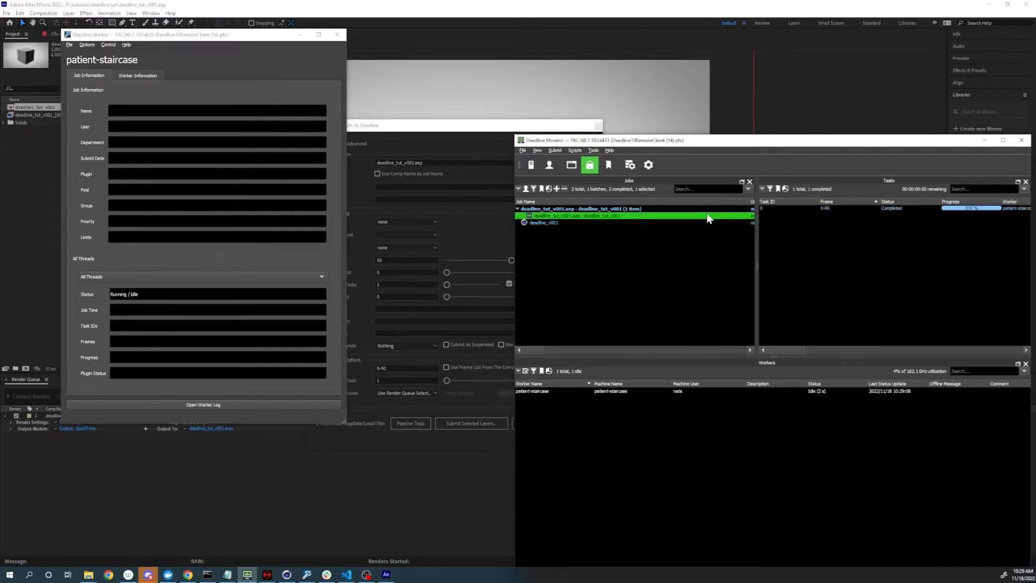
From the After Effects job's task, open the deadline tut output folder and play deadline_tut_v001.mov
right_click(788, 209)
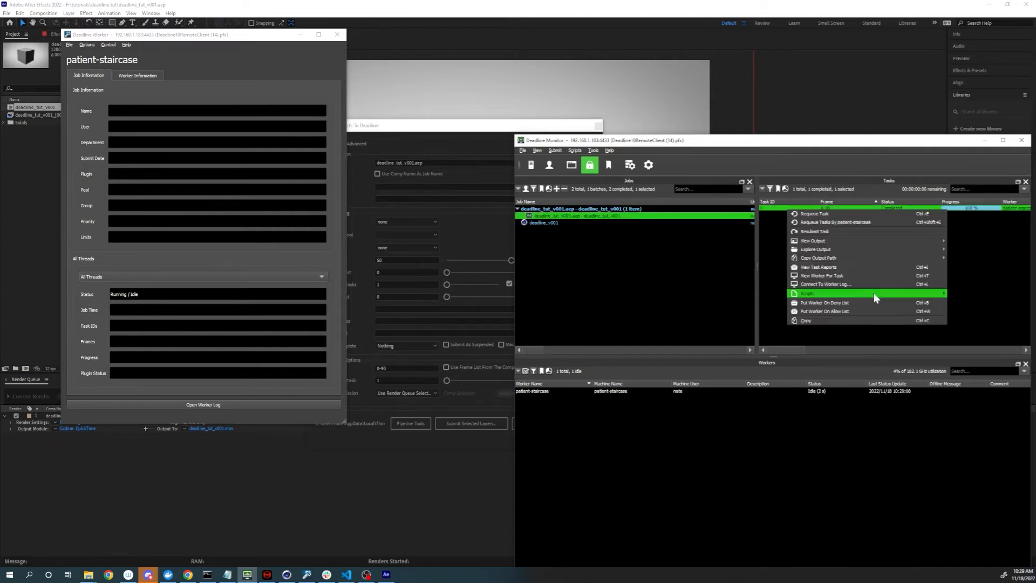
mouse_move(869, 293)
mouse_move(863, 241)
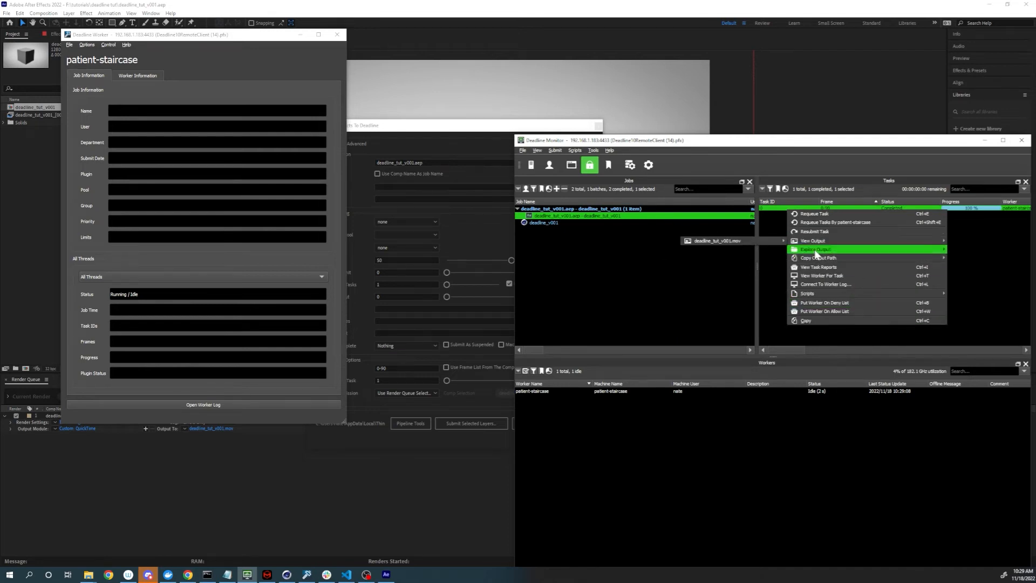
mouse_move(816, 241)
mouse_move(773, 241)
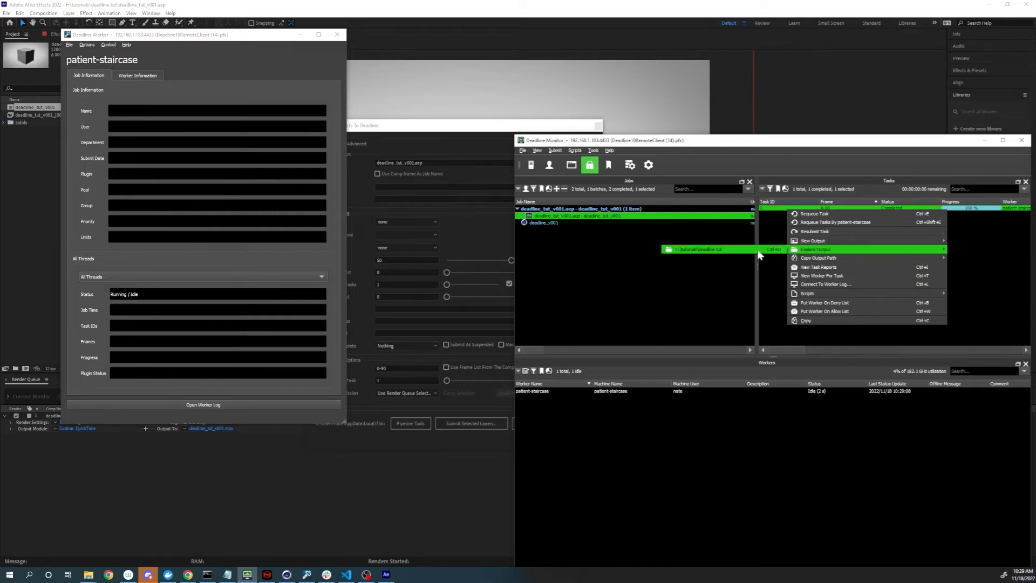
click(758, 250)
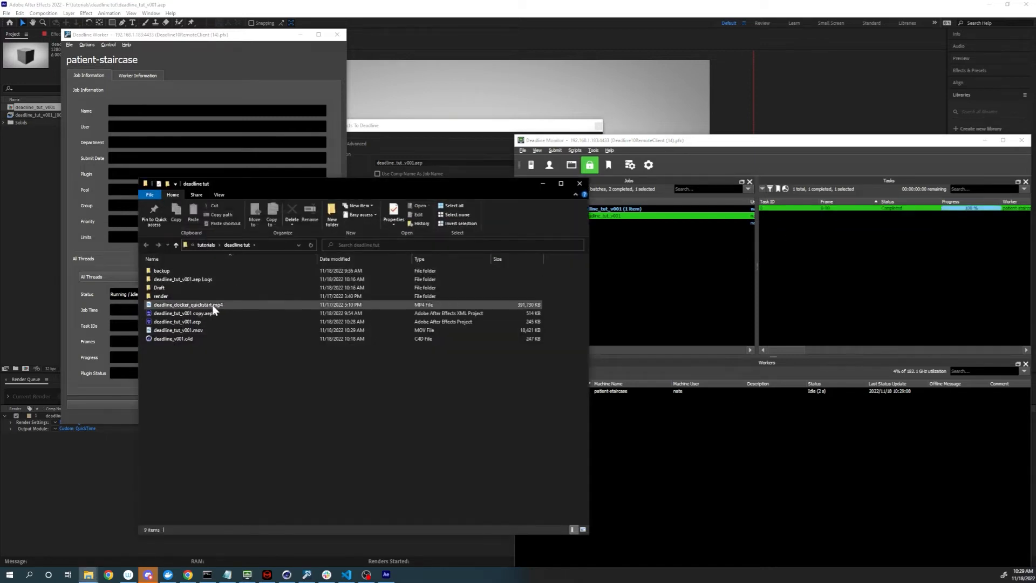
click(210, 330)
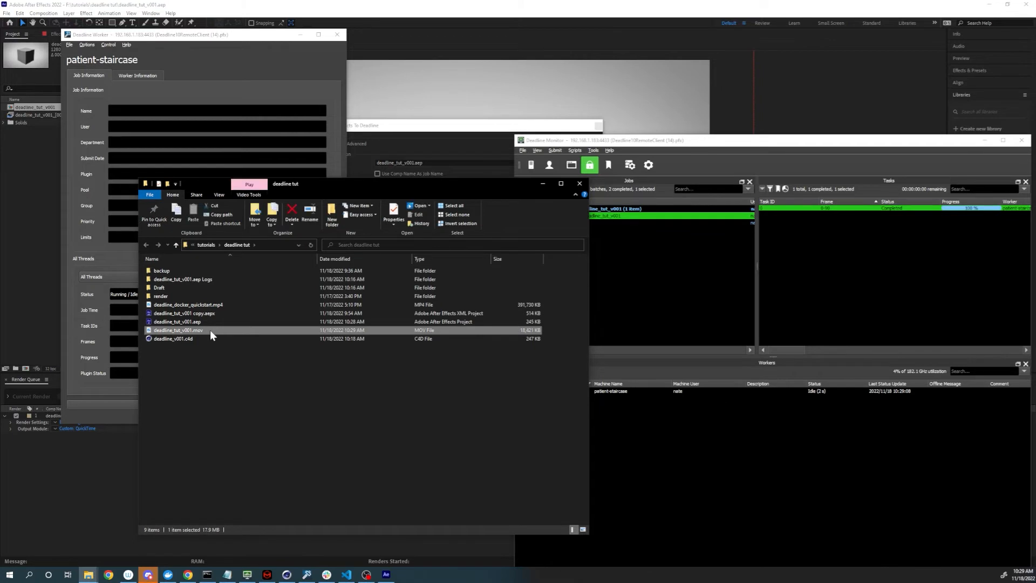
double_click(210, 330)
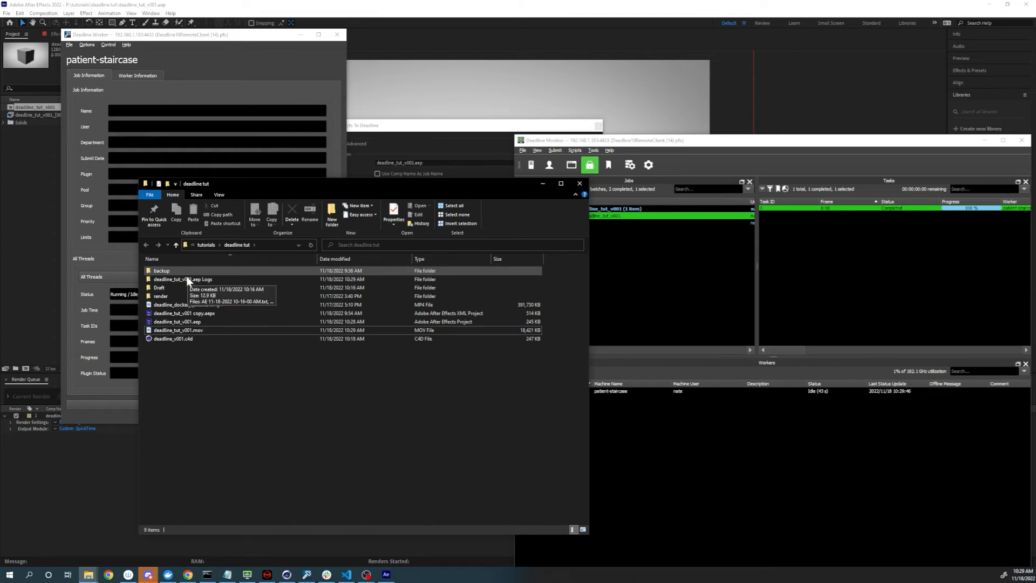
Inside the render folder, create a backup folder named render_bu_111822_01
double_click(180, 295)
scroll(180, 301, down, 5)
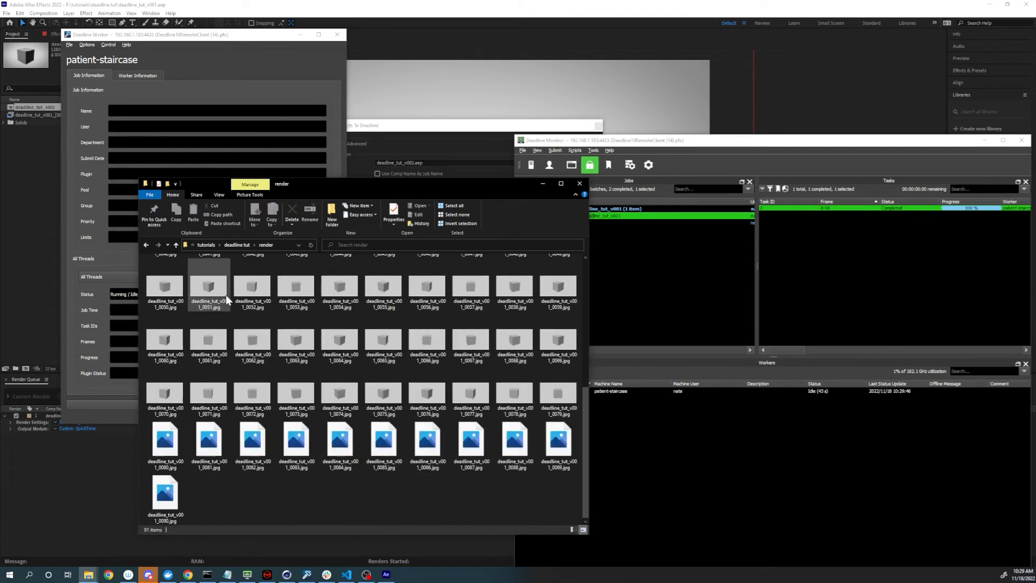
right_click(246, 503)
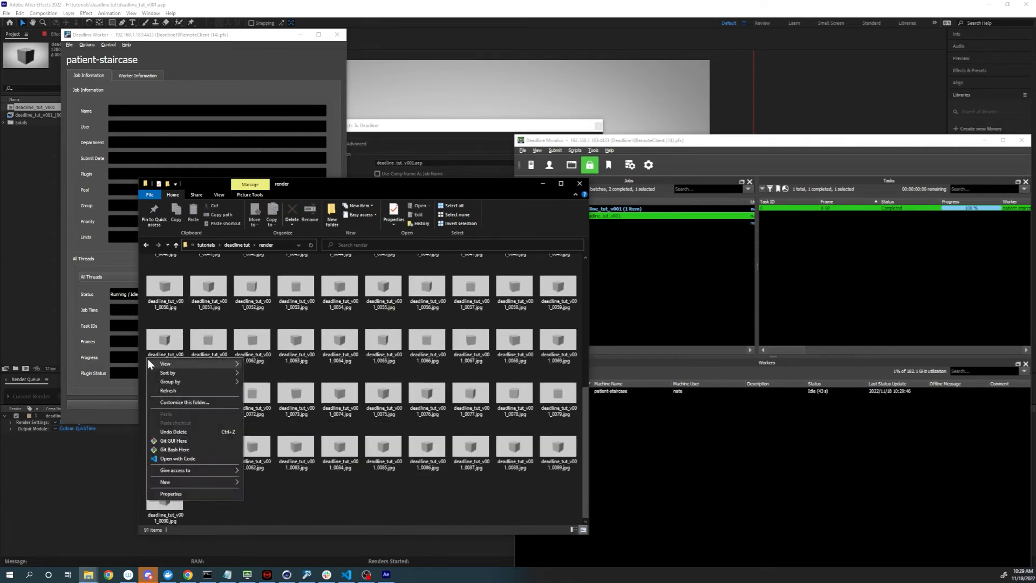
mouse_move(209, 481)
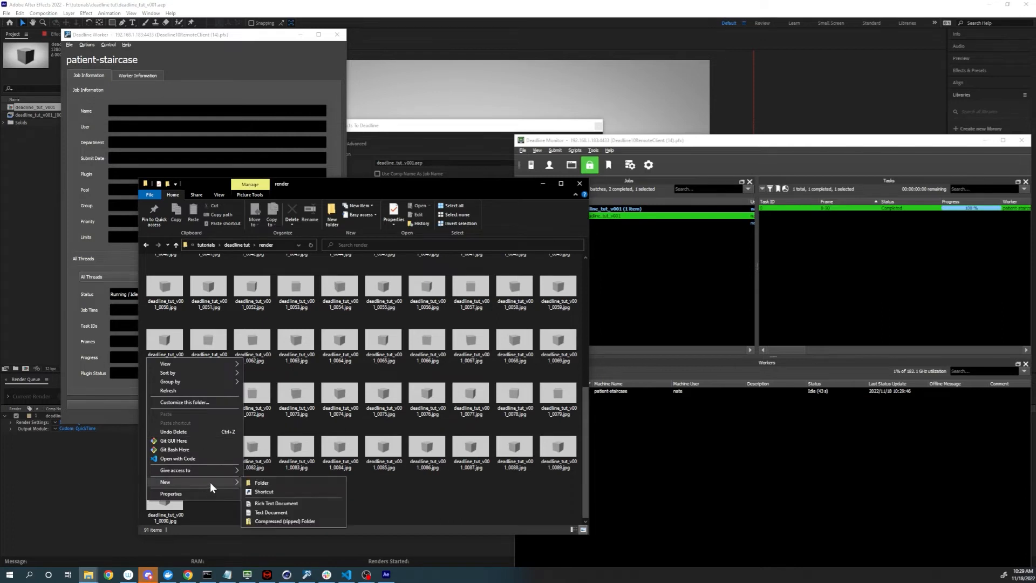
click(266, 484)
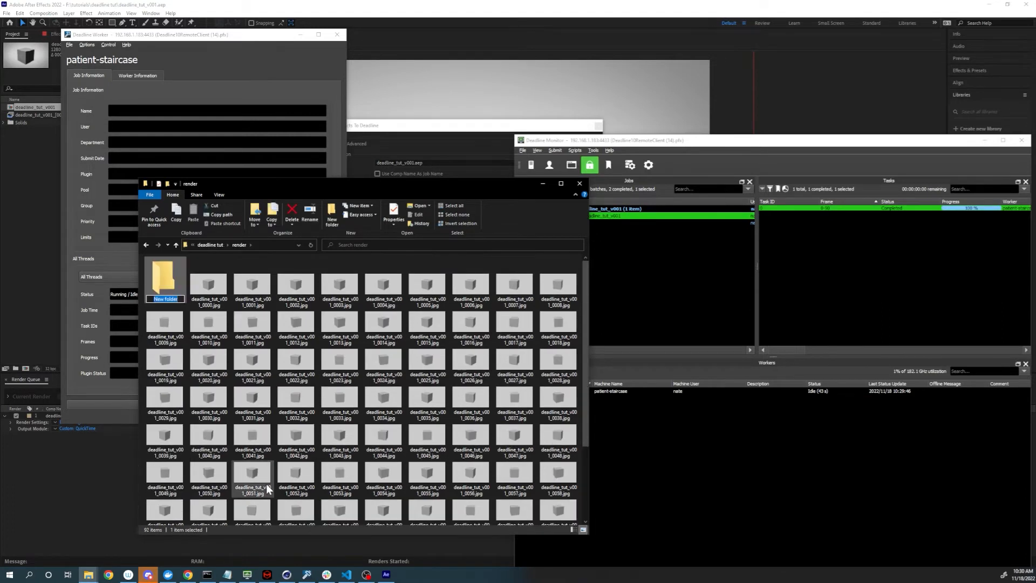
text(render_bu_0)
key(BackSpace)
text(111822_01)
key(Return)
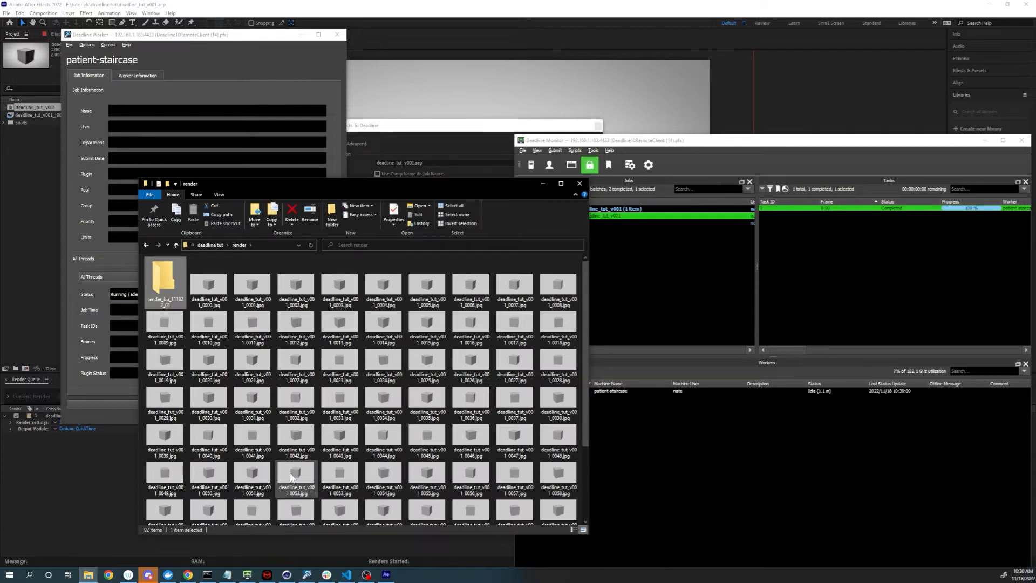
Move all the rendered JPG frames, 0000 through 0090, into the render_bu_111822_01 folder
click(223, 277)
scroll(223, 280, down, 3)
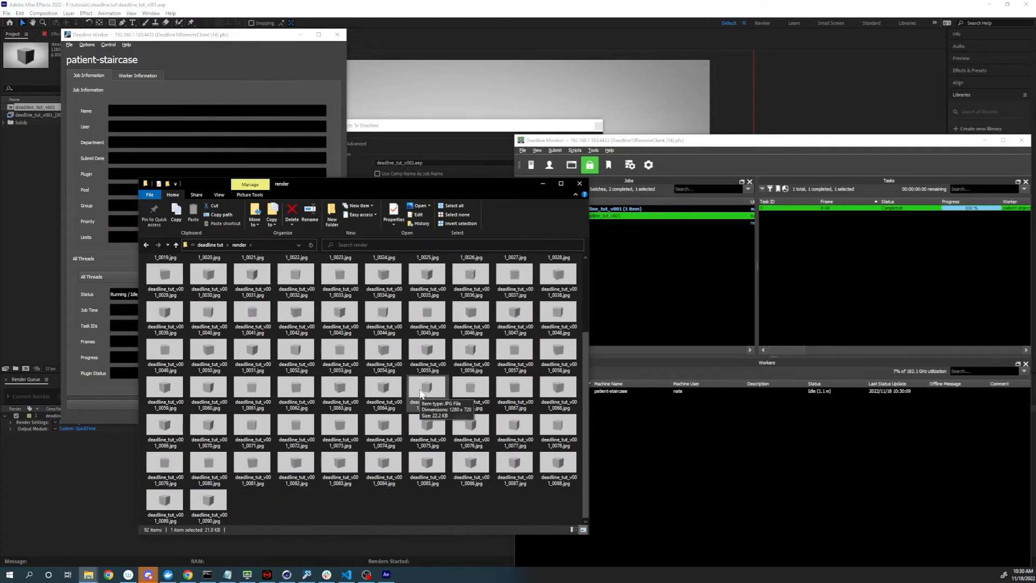
shift+click(212, 512)
scroll(211, 486, up, 3)
drag(209, 280, 161, 284)
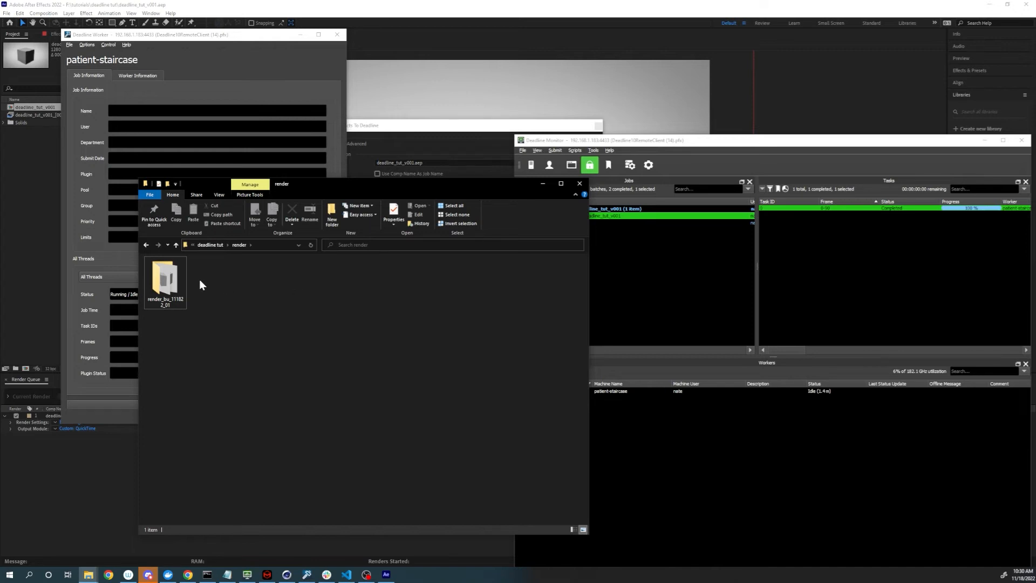
Switch back to After Effects and close the Submit After Effects To Deadline dialog
click(80, 372)
click(95, 453)
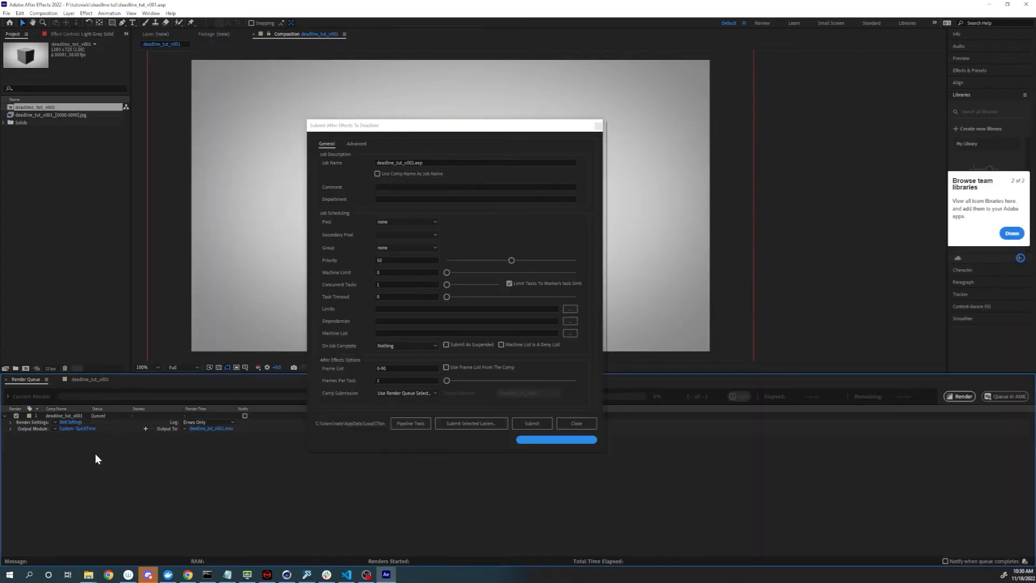
click(583, 425)
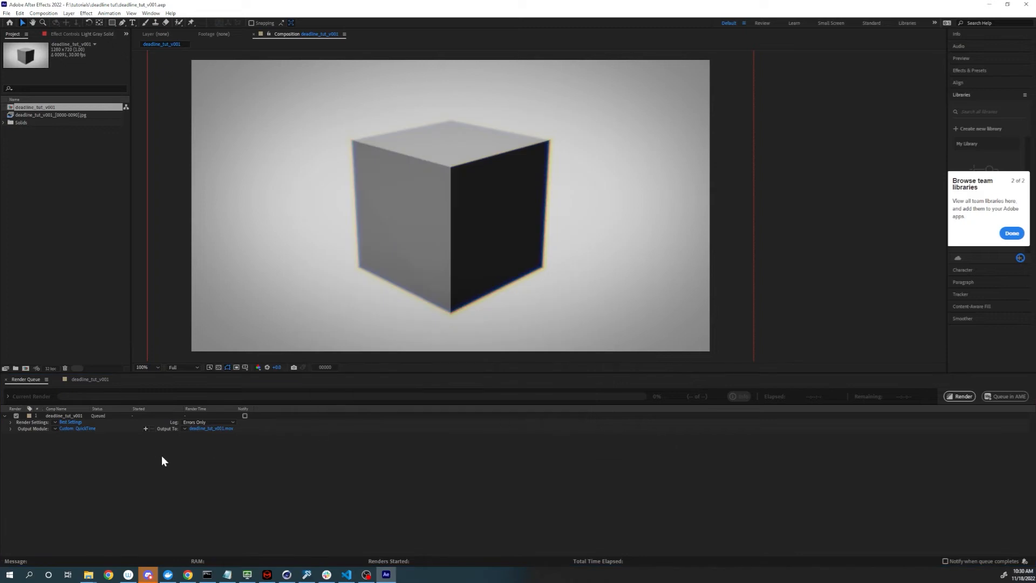
Set the queued render's output file name to deadline_tut_v002.mov and save the project
click(205, 429)
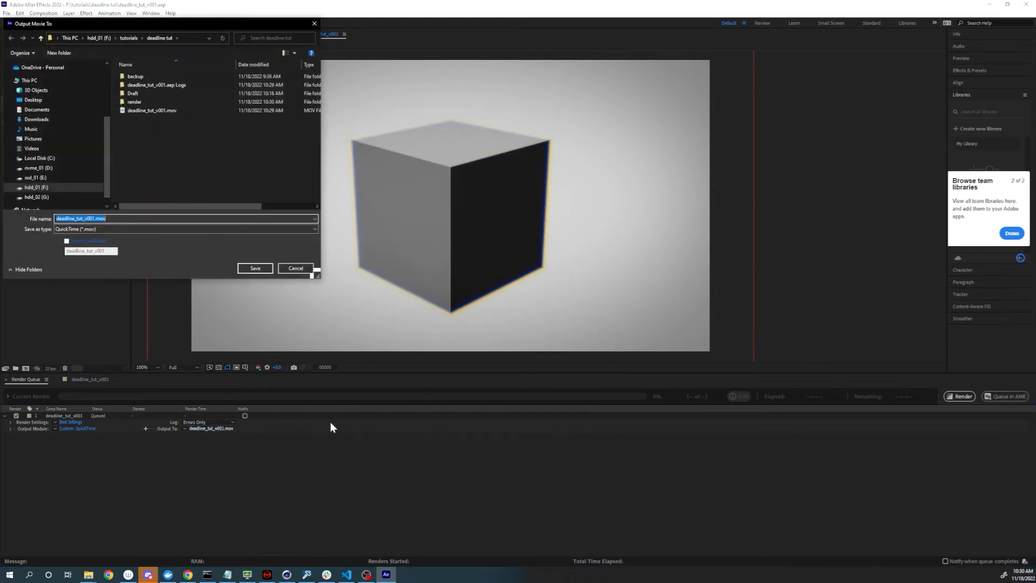
click(95, 219)
key(BackSpace)
text(2)
click(257, 269)
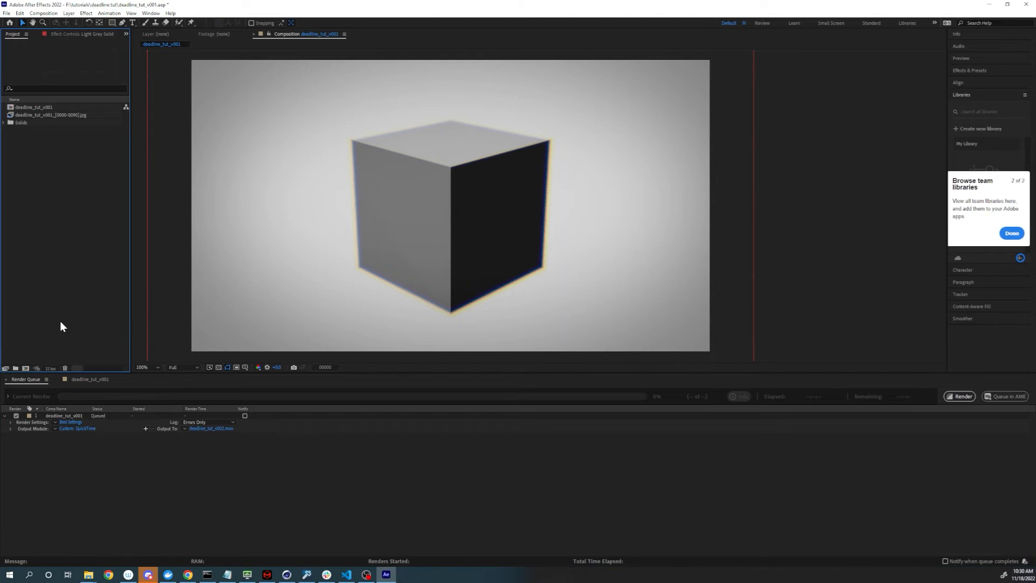
key(ctrl+s)
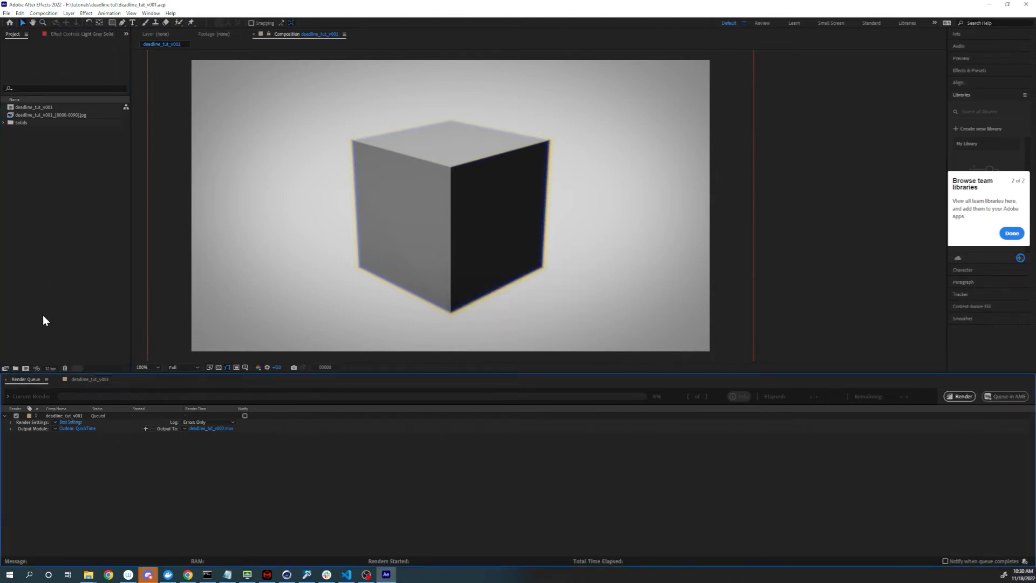
Run the DeadlineAfterEffectsClient.jsx script again and submit the queued render to Deadline with Submit As Suspended enabled
click(7, 14)
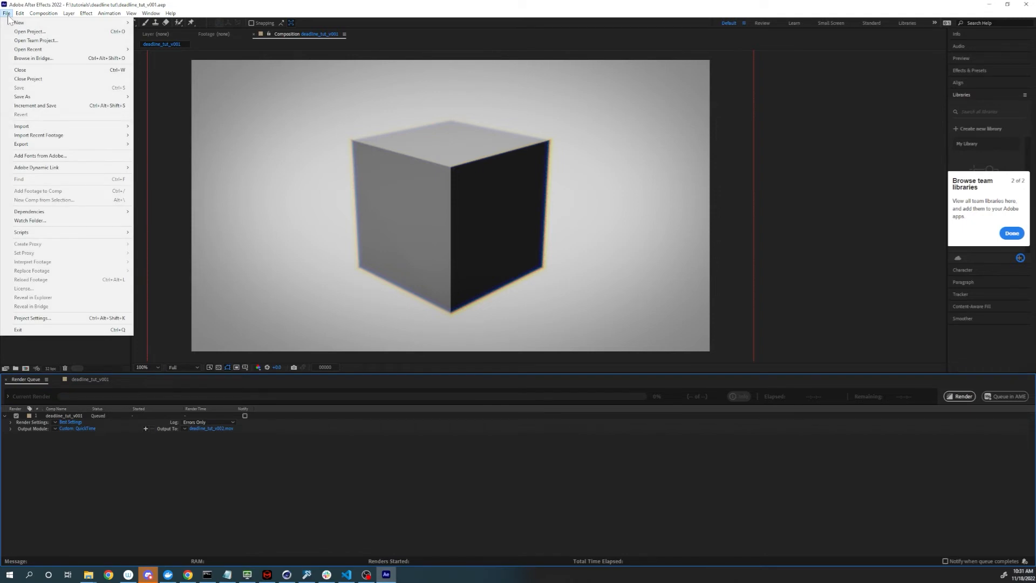
mouse_move(7, 13)
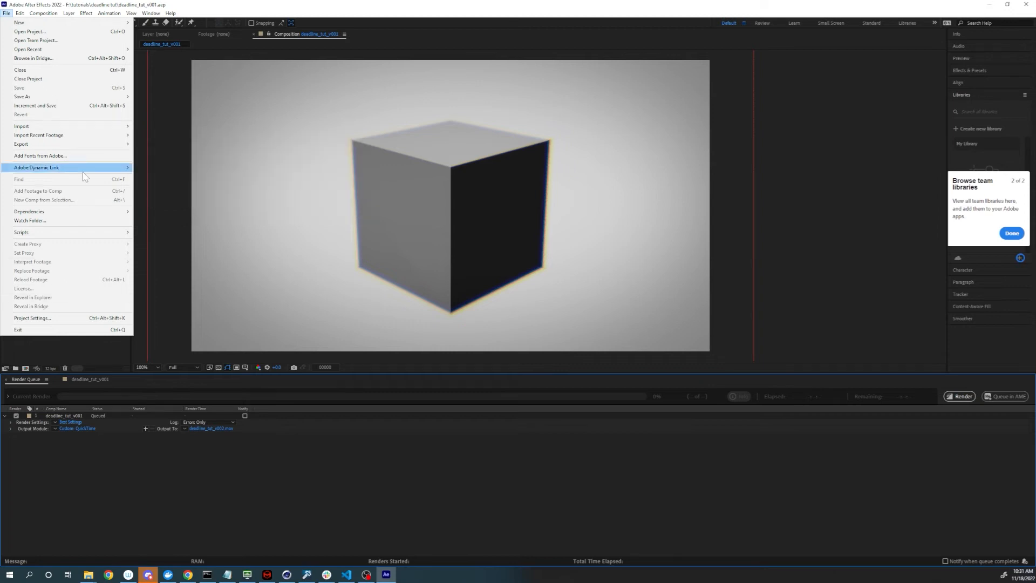
mouse_move(96, 238)
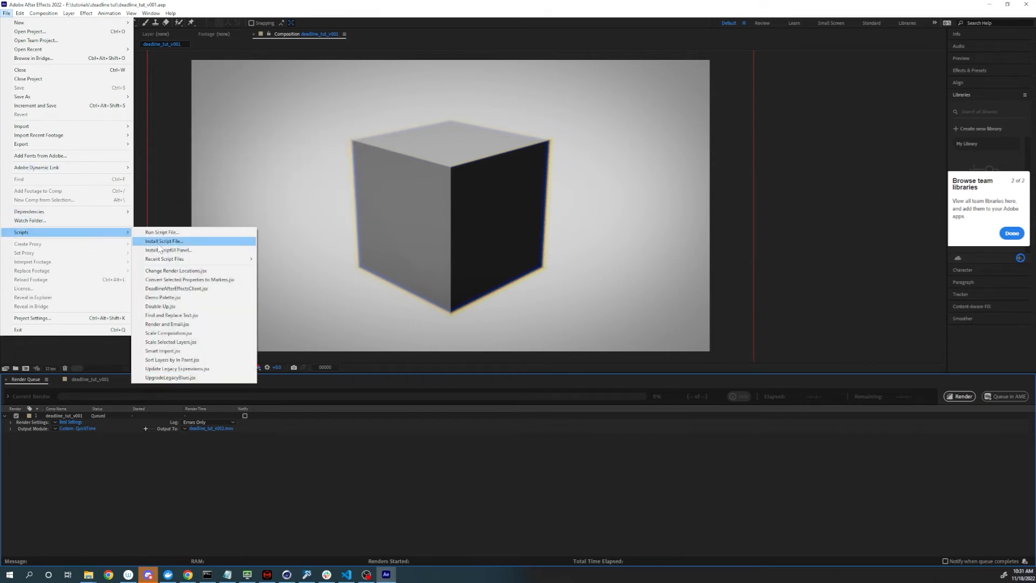
click(185, 289)
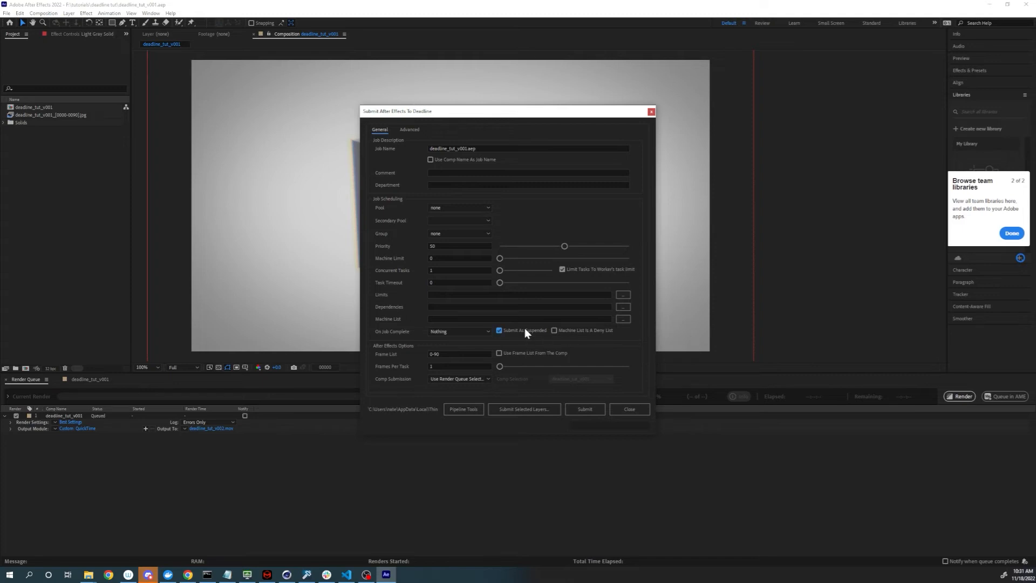
click(583, 409)
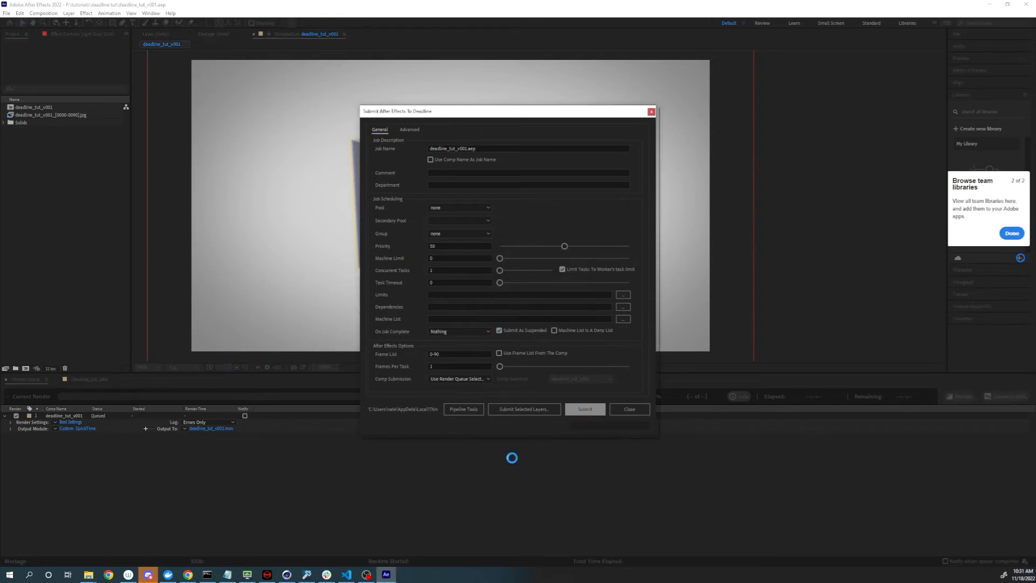
Dismiss the submission result alert and close the Submit After Effects To Deadline dialog, with Deadline Monitor moved further up the screen
click(254, 576)
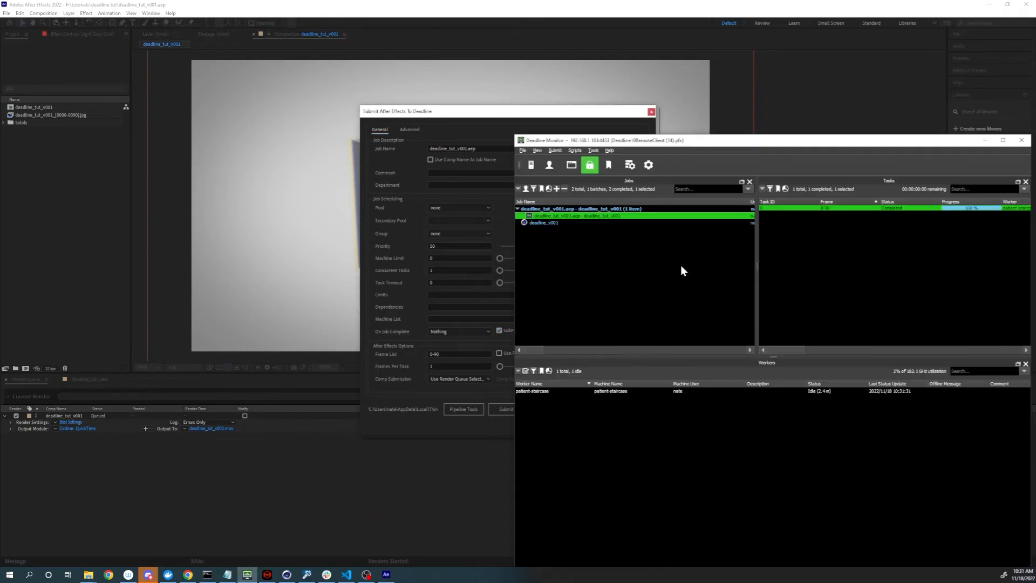
drag(744, 137, 649, 72)
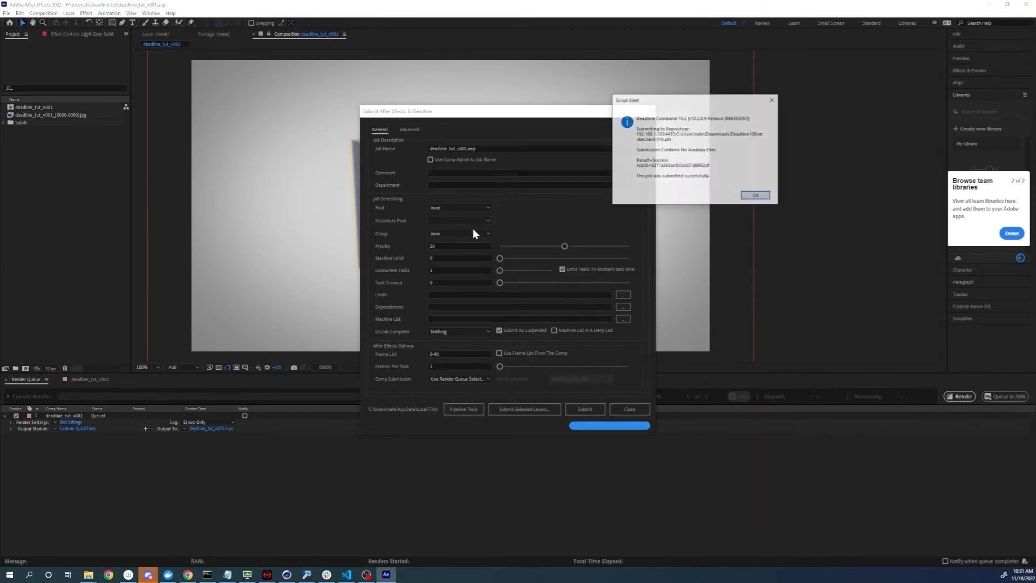
click(756, 195)
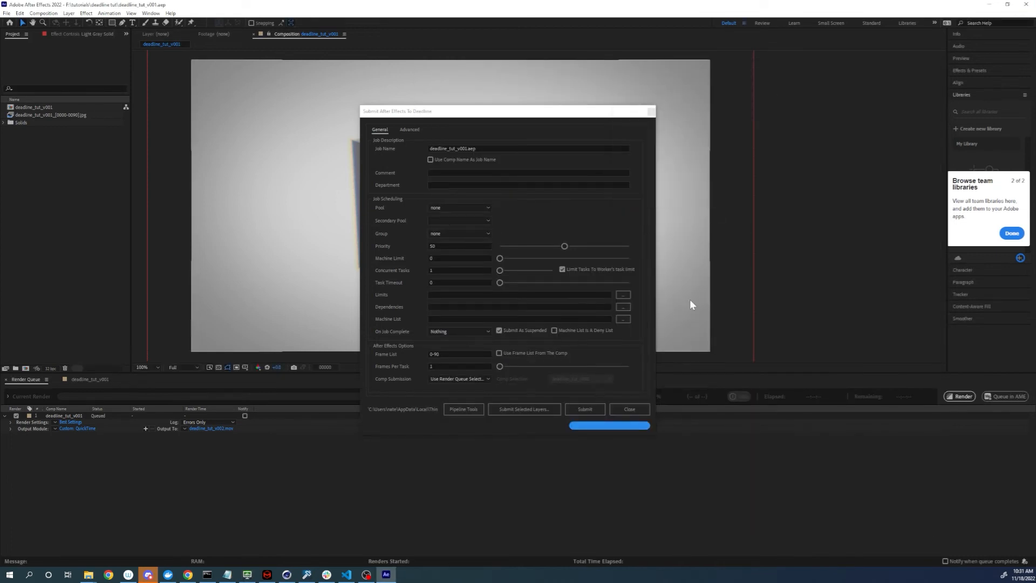
click(628, 409)
Switch to Deadline Monitor and rename the suspended After Effects job to deadline_tut_v001.aep - deadline_tut_v002
click(247, 574)
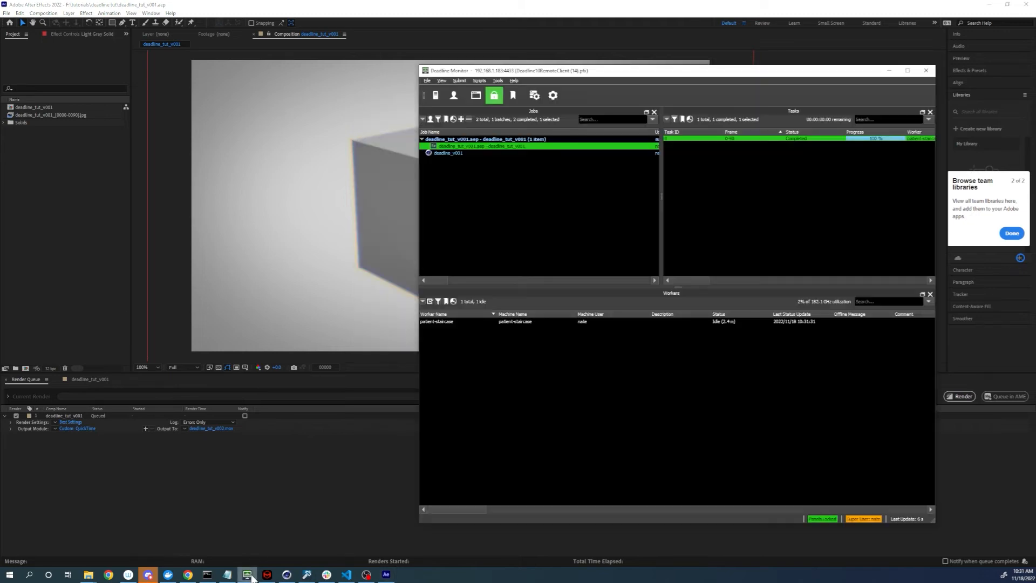
click(424, 139)
click(422, 139)
click(453, 147)
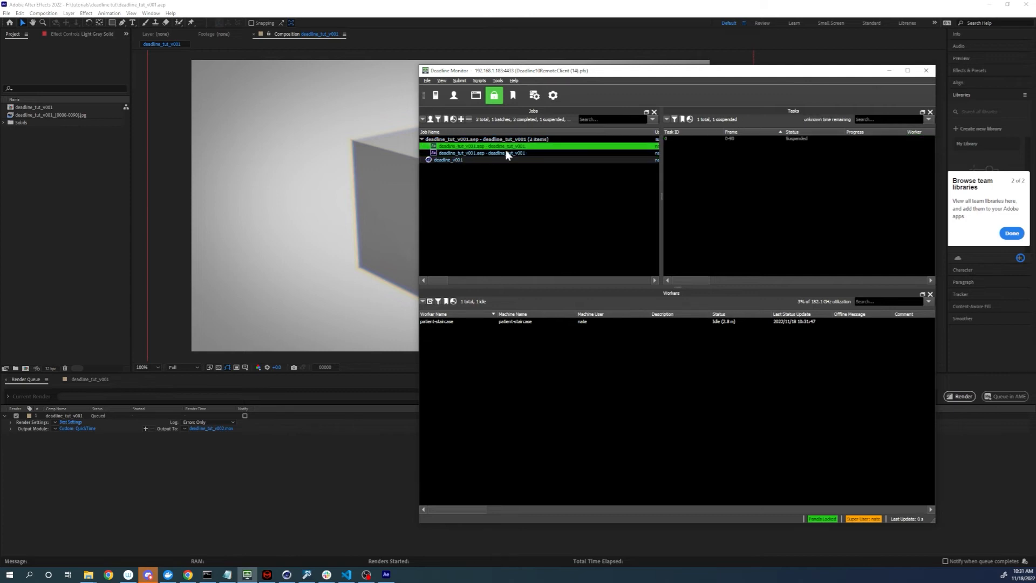
double_click(438, 144)
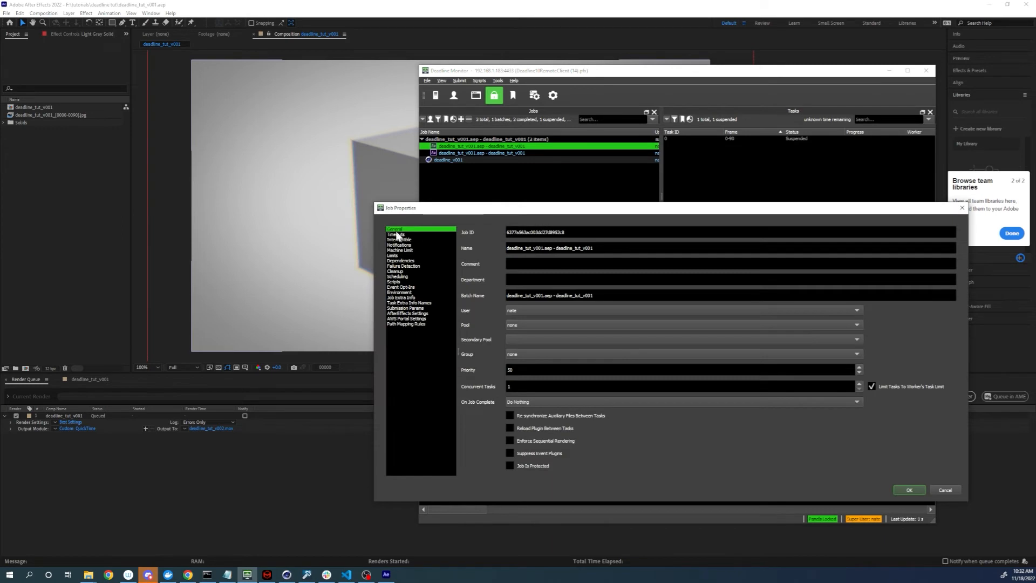
drag(407, 209, 410, 172)
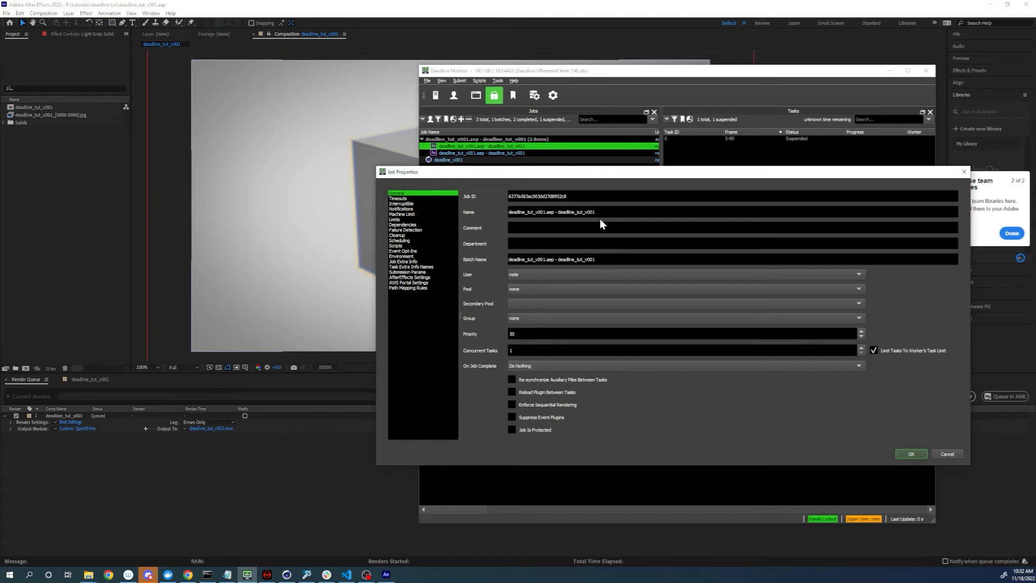
drag(596, 212, 593, 212)
text(2)
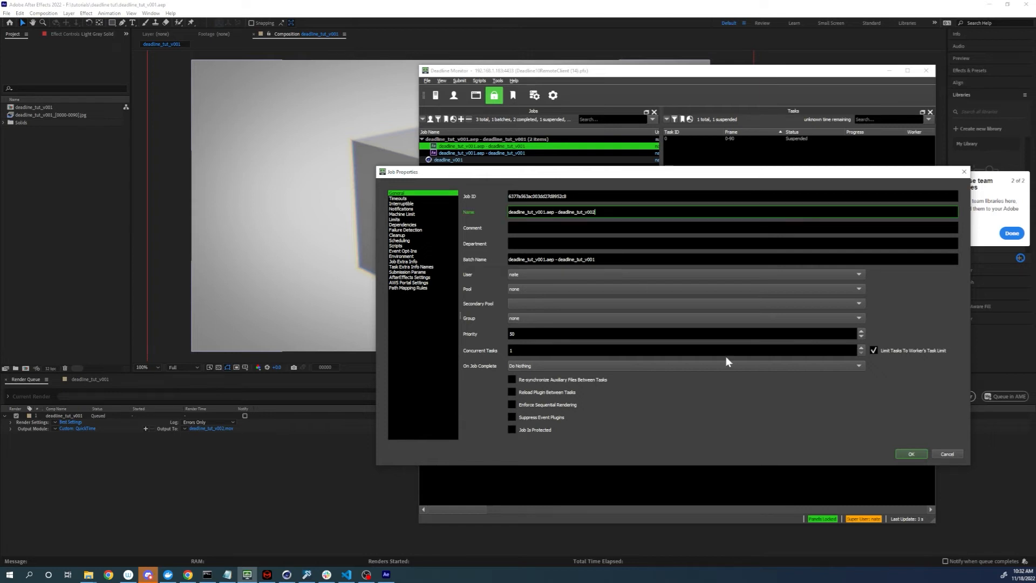
click(911, 453)
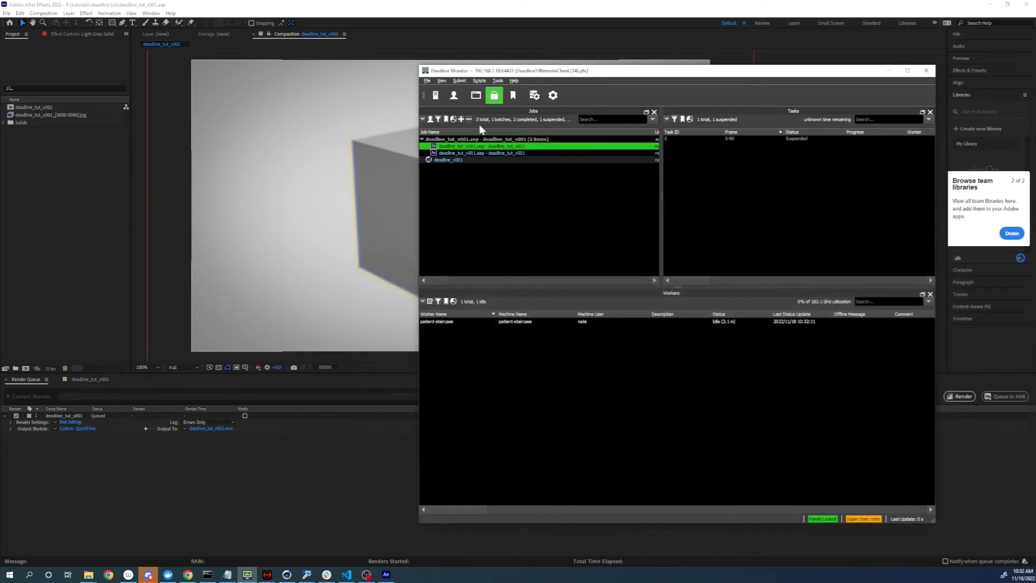
click(494, 154)
click(494, 147)
Switch to Cinema 4D, create a new material in the Material Manager and apply it to the Cube
mouse_move(288, 573)
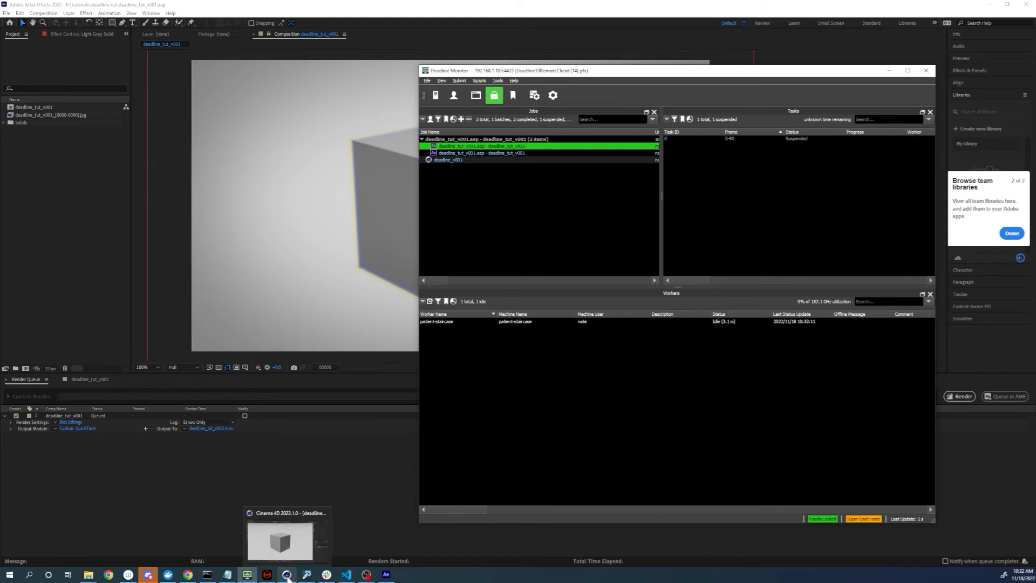
click(290, 529)
drag(436, 98, 339, 58)
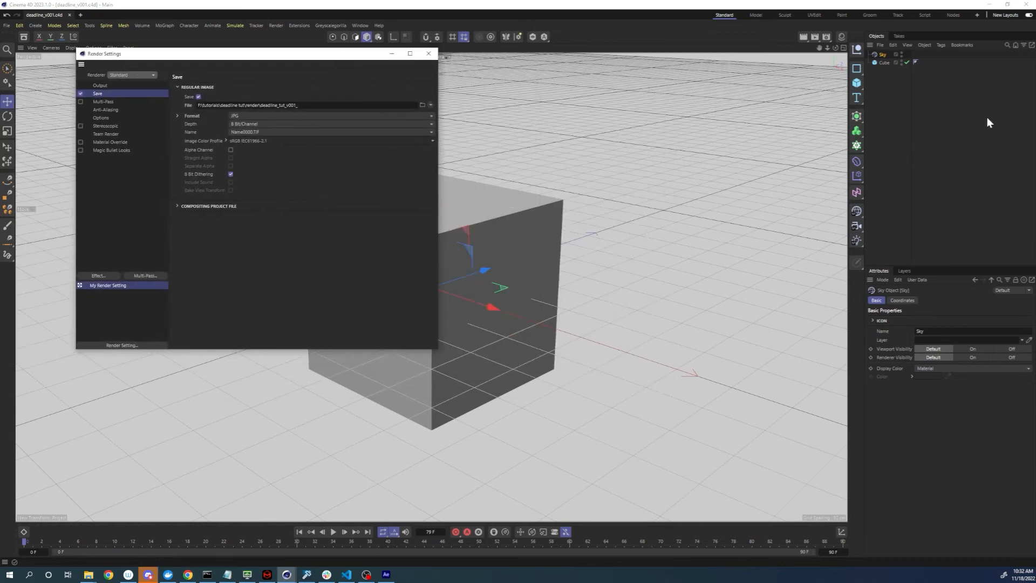
click(840, 37)
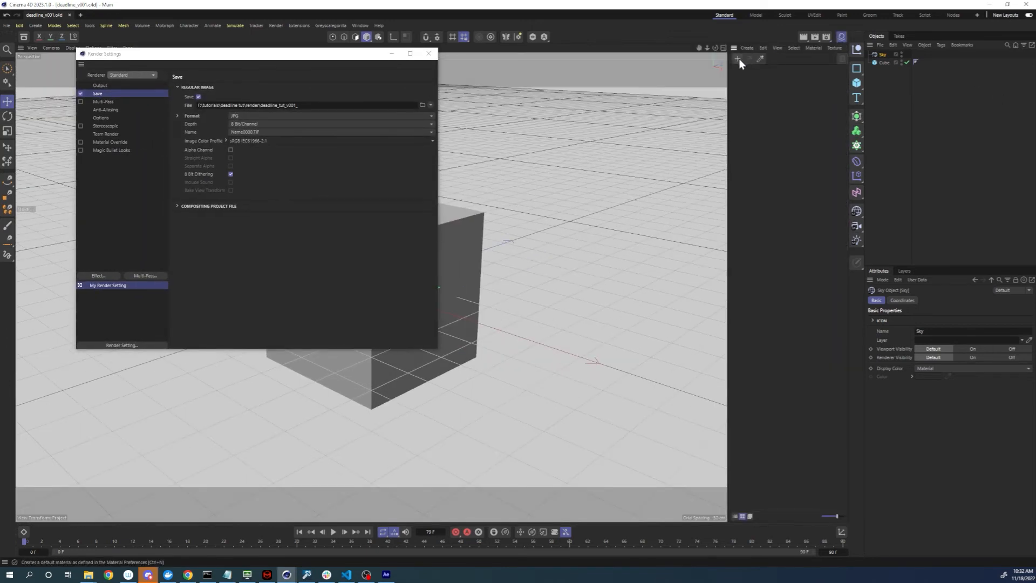
click(739, 60)
drag(743, 80, 883, 63)
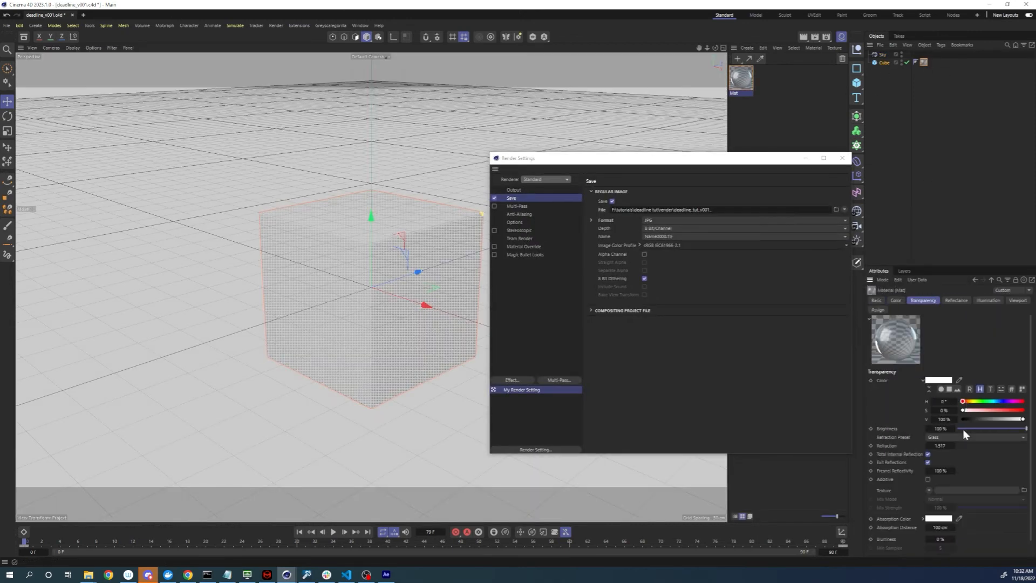
Set the material's transparency hue to 218°, absorption color to blue and absorption distance to 10 cm, and preview it in a viewport render
drag(963, 402, 999, 401)
double_click(940, 527)
click(938, 519)
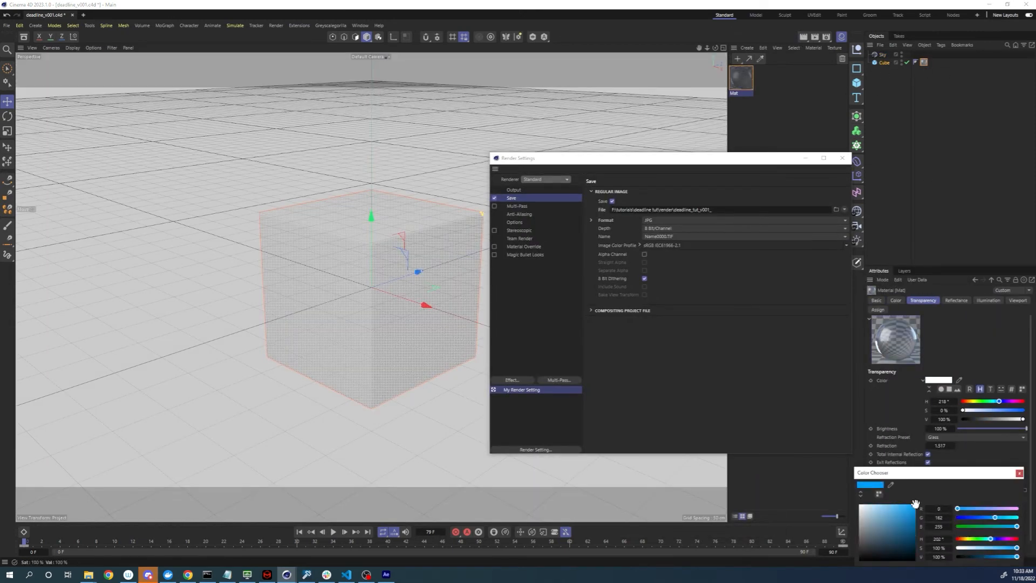
double_click(940, 527)
text(10)
key(Return)
key(ctrl+r)
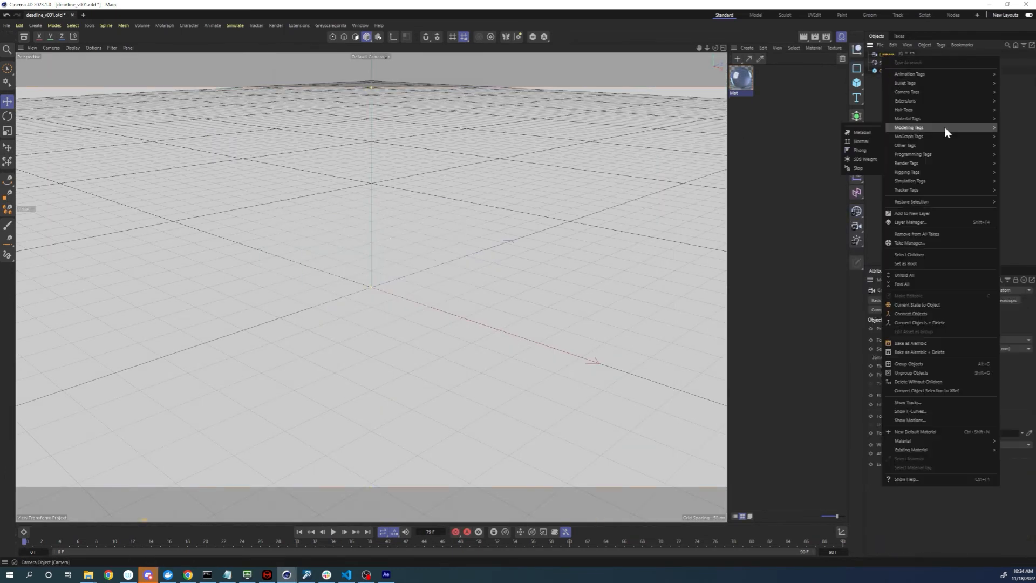
Add a Protection tag to the Camera object
click(940, 160)
click(73, 48)
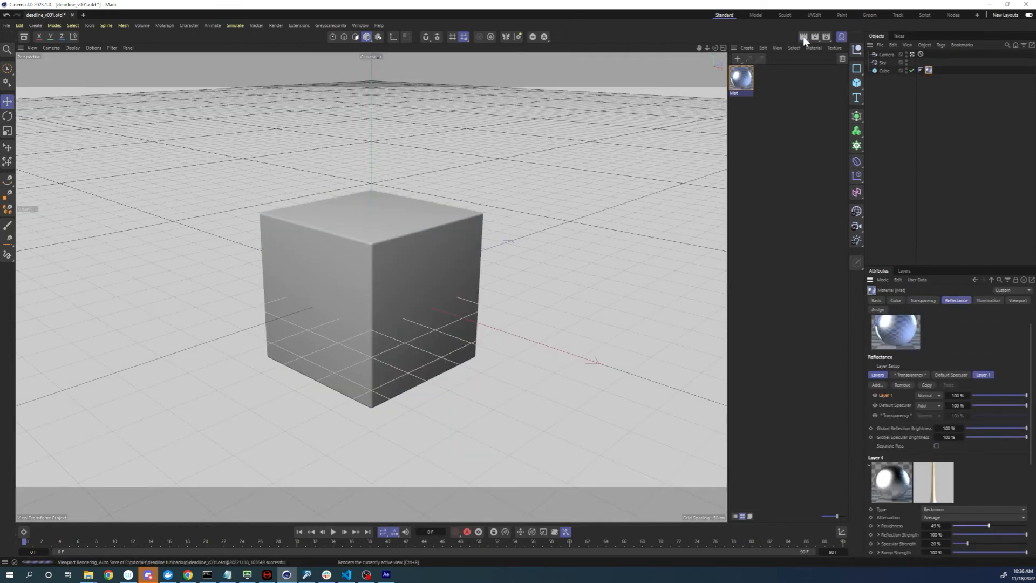
Render a preview of the active view, clear it and save the deadline_v001.c4d scene
click(803, 37)
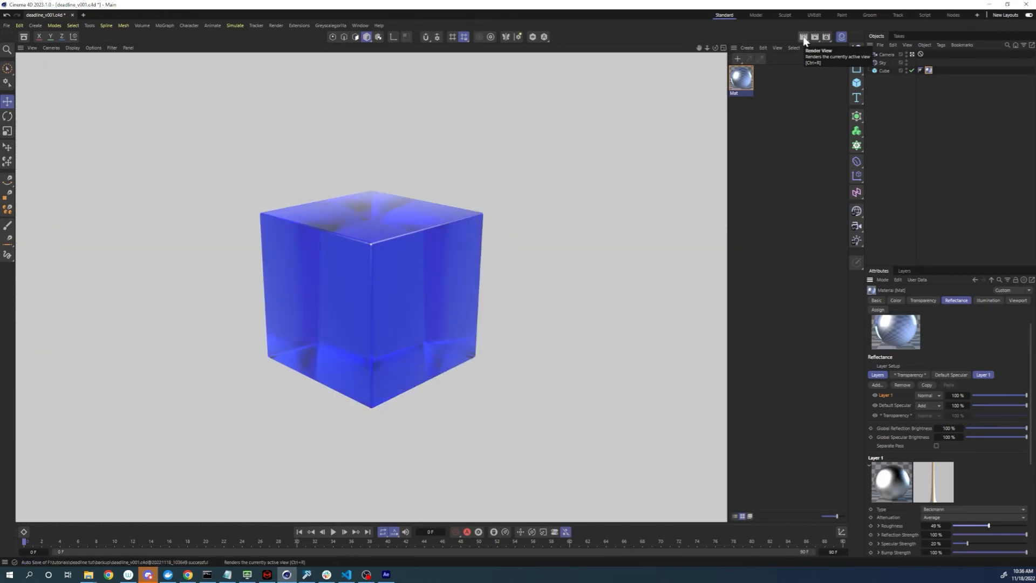
click(941, 138)
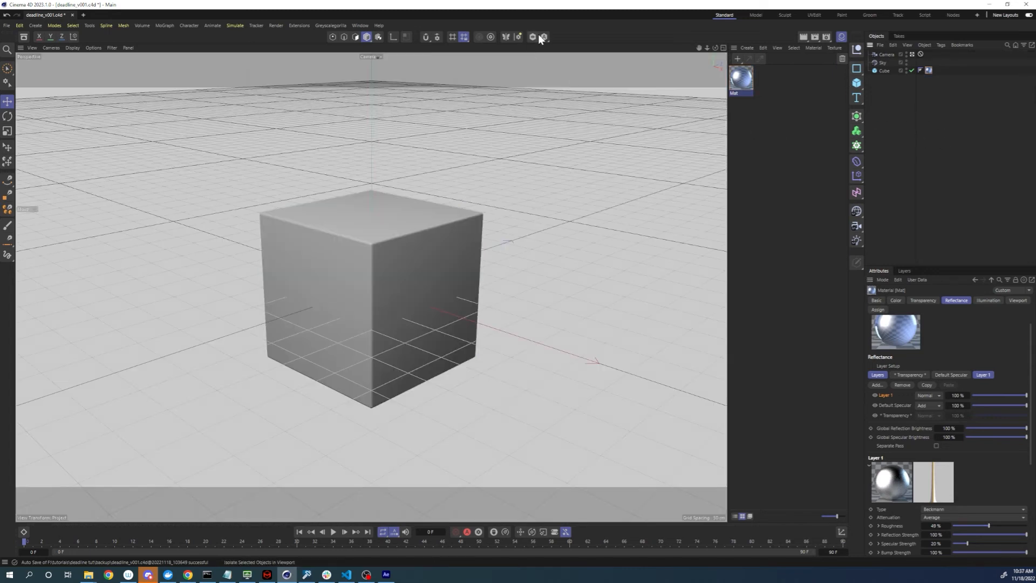
key(ctrl+s)
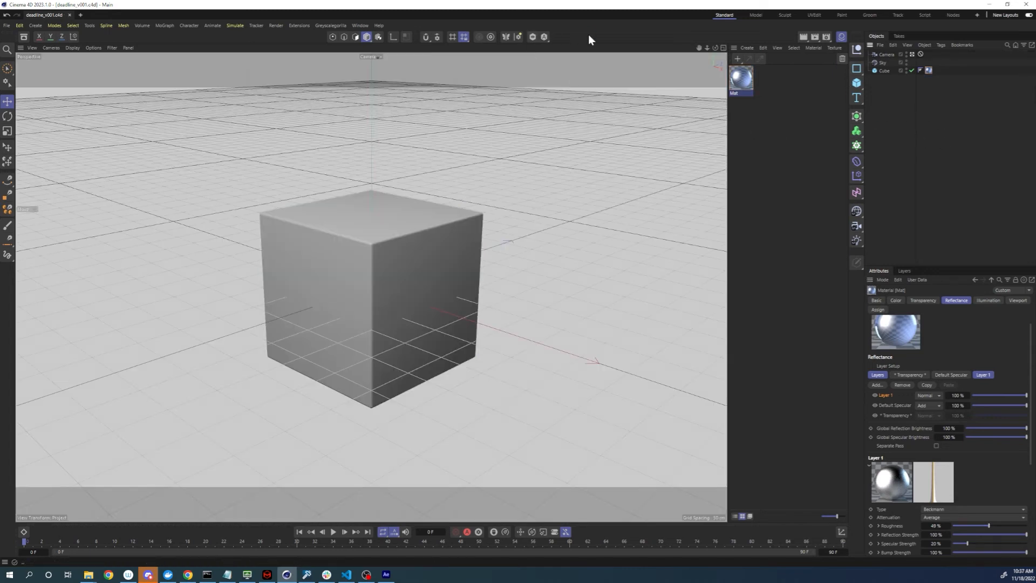
Check the output file path and format in the scene's Render Settings, and close them
click(826, 36)
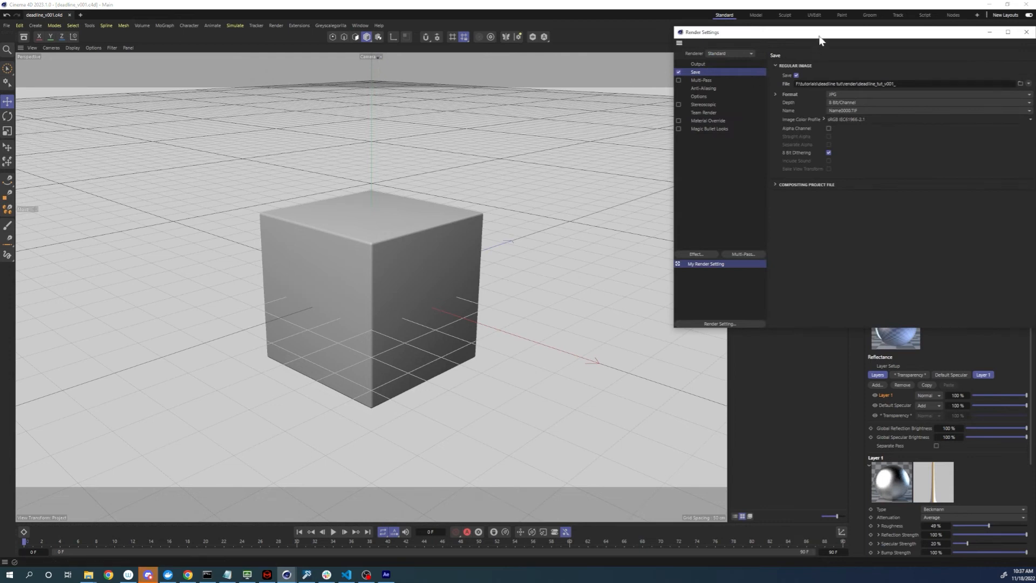
drag(819, 40, 604, 60)
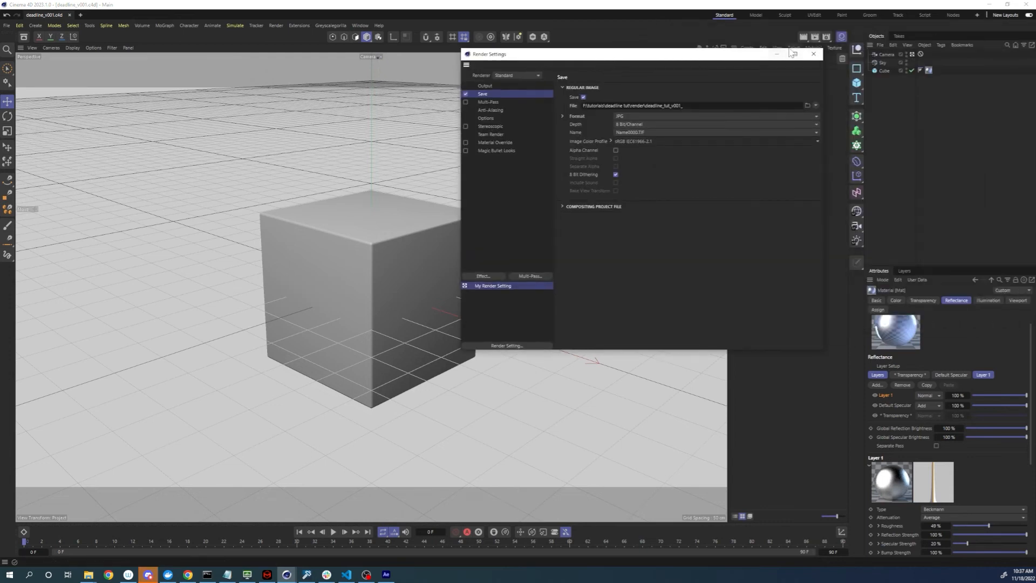
click(819, 56)
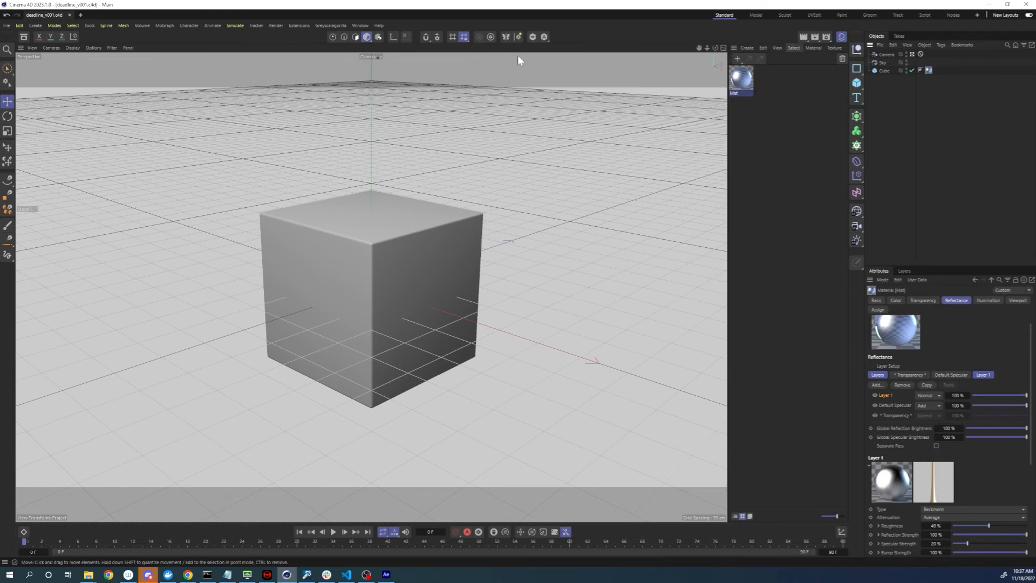
Submit the Cinema 4D scene to Deadline with the job name deadline_v002
click(335, 26)
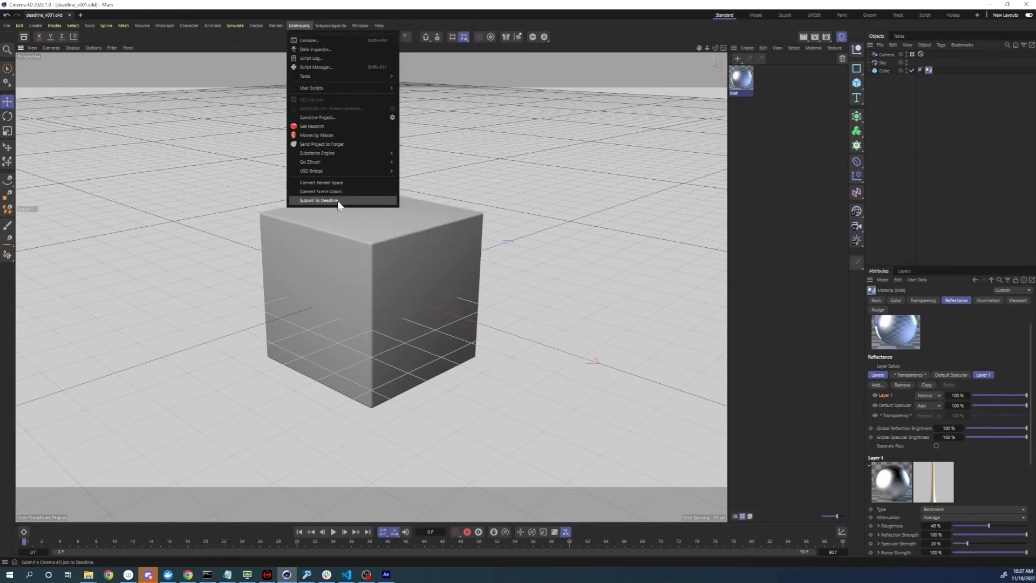
click(339, 200)
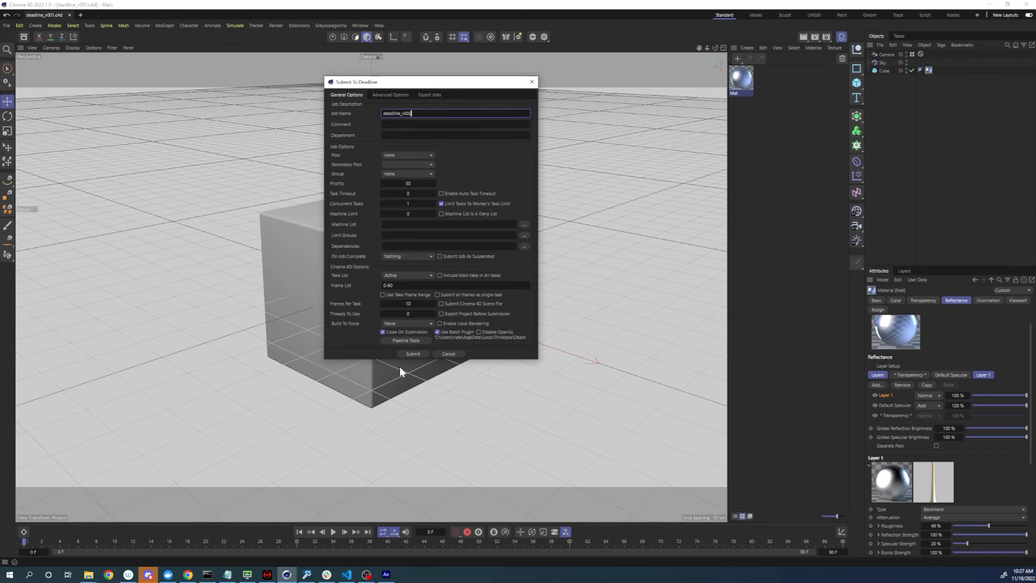
click(409, 354)
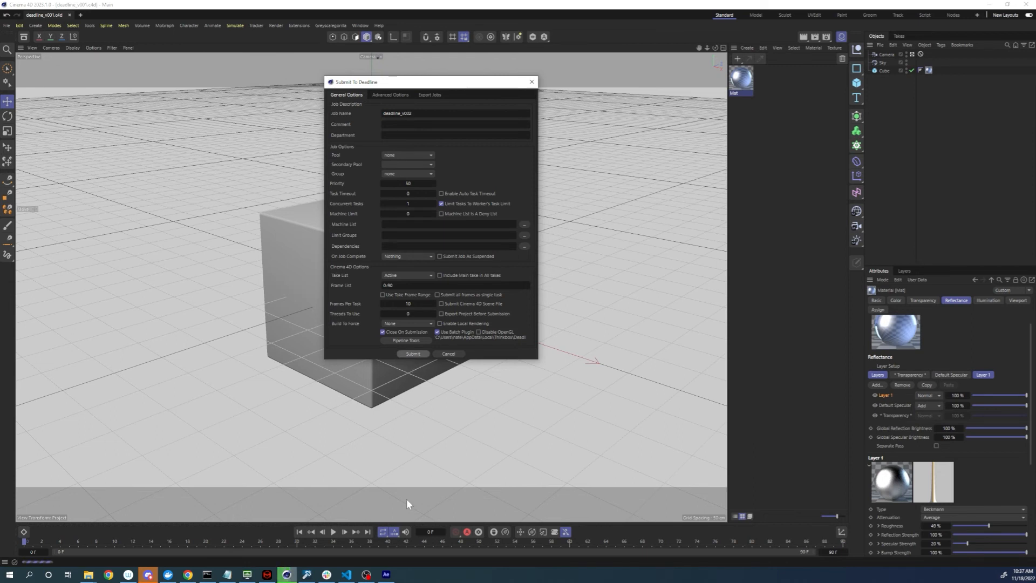
Switch to Deadline Monitor, make the deadline_tut_v002 After Effects job dependent on deadline_v002 by appending the dependency, and pend the modified job
click(247, 574)
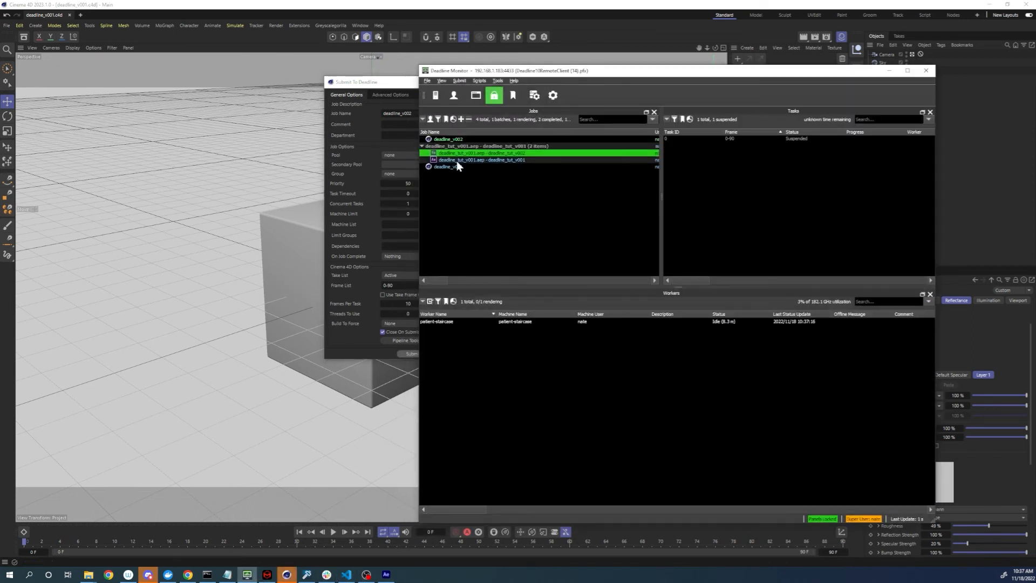
drag(463, 156, 454, 139)
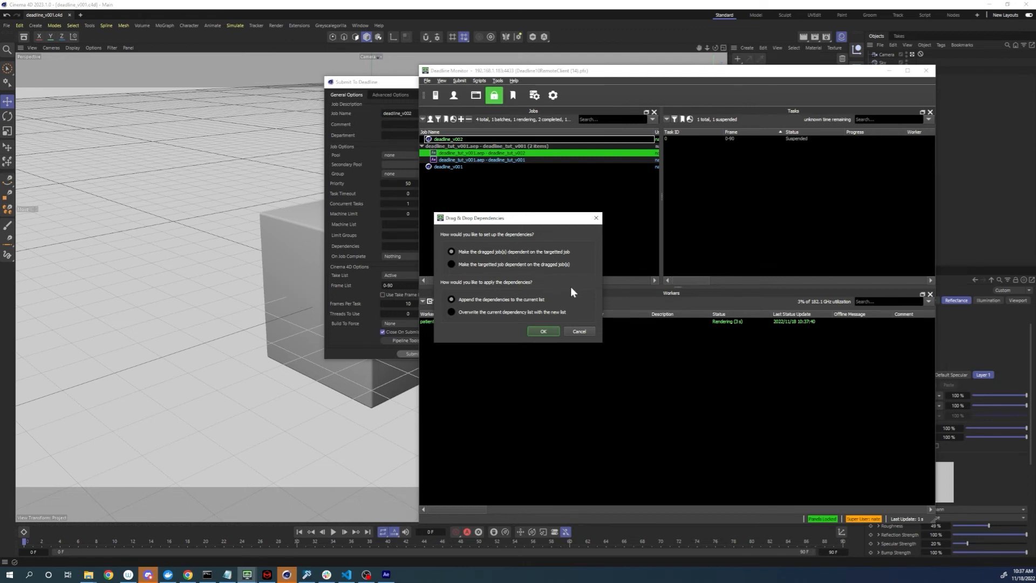
click(543, 330)
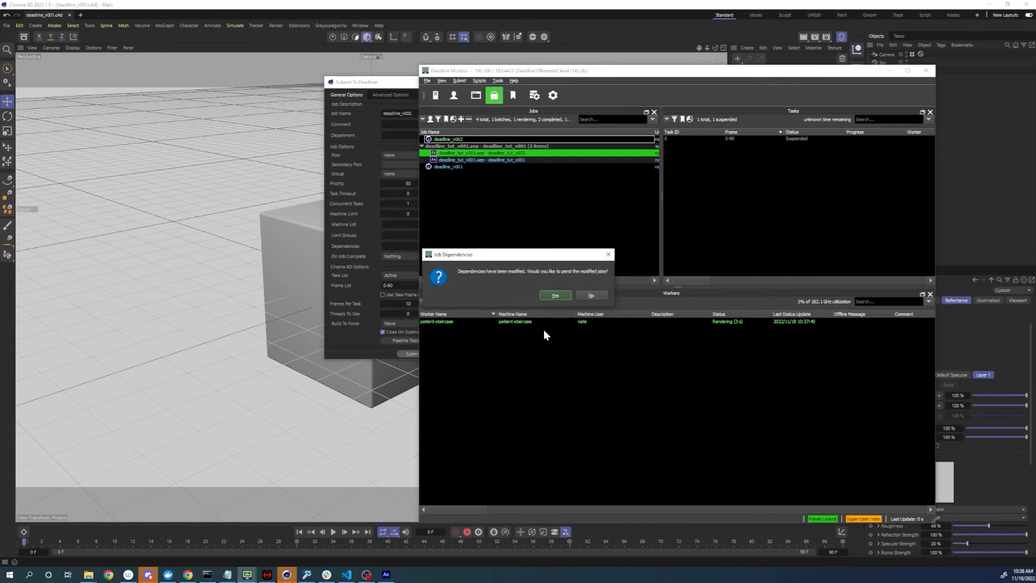
click(552, 295)
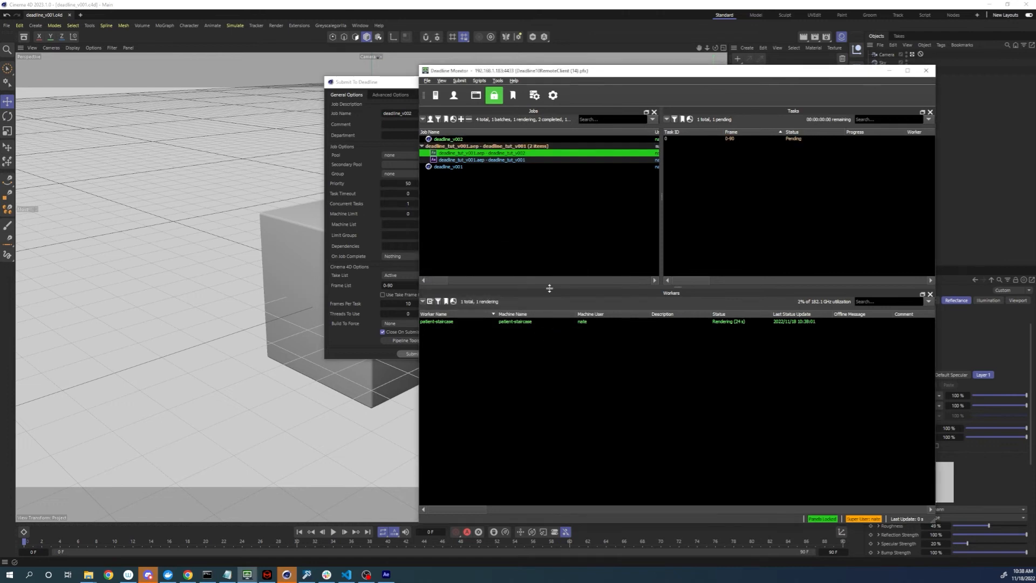
Compare the task status of the After Effects jobs with that of the deadline_v002 Cinema 4D job
click(506, 198)
click(480, 160)
click(482, 153)
click(458, 139)
click(470, 153)
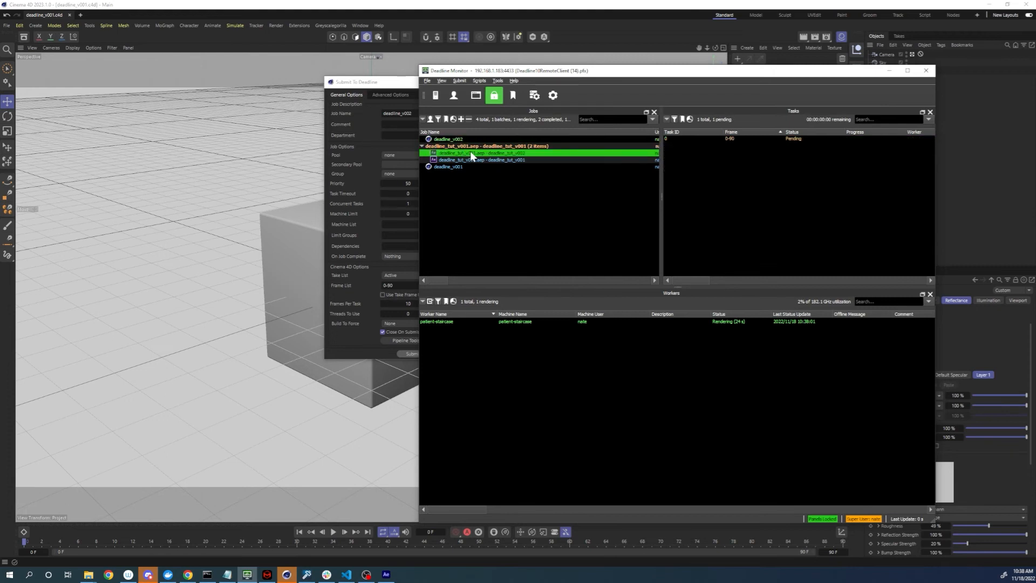
click(534, 140)
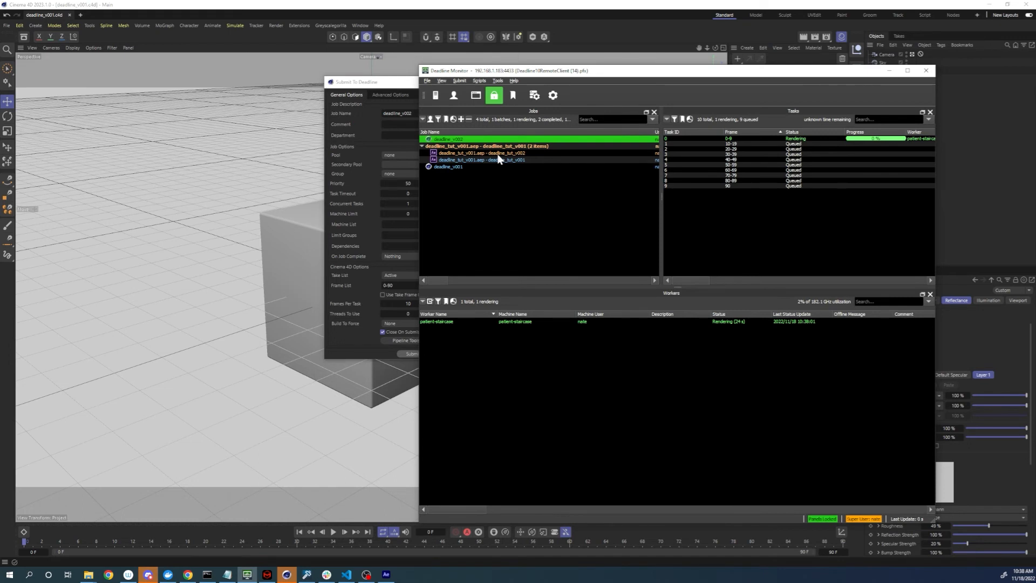
Bring up the Deadline Worker, and open the output folder of the deadline_v002 job's task 0 from Deadline Monitor
click(306, 574)
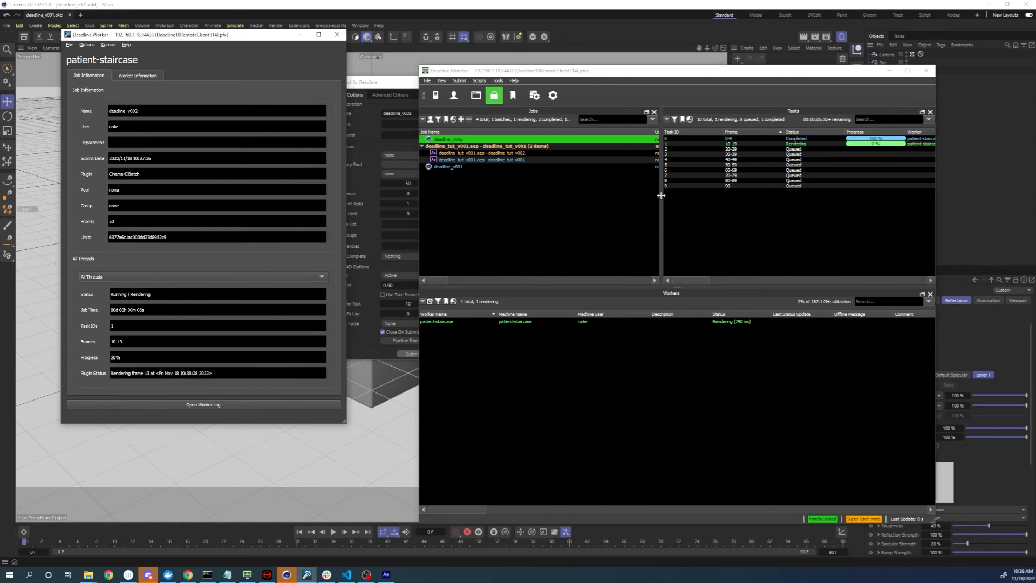
click(787, 139)
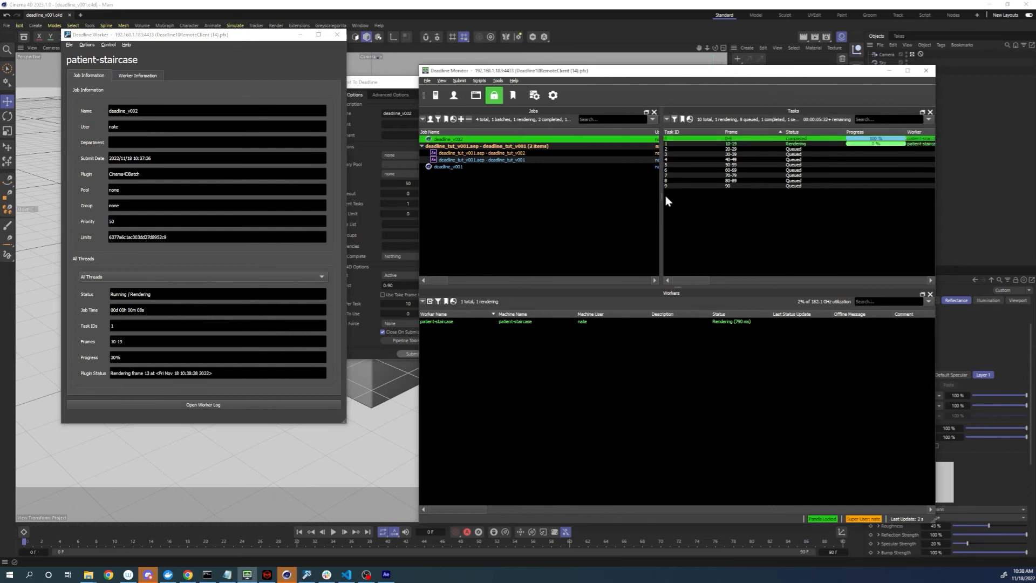
drag(662, 201, 641, 201)
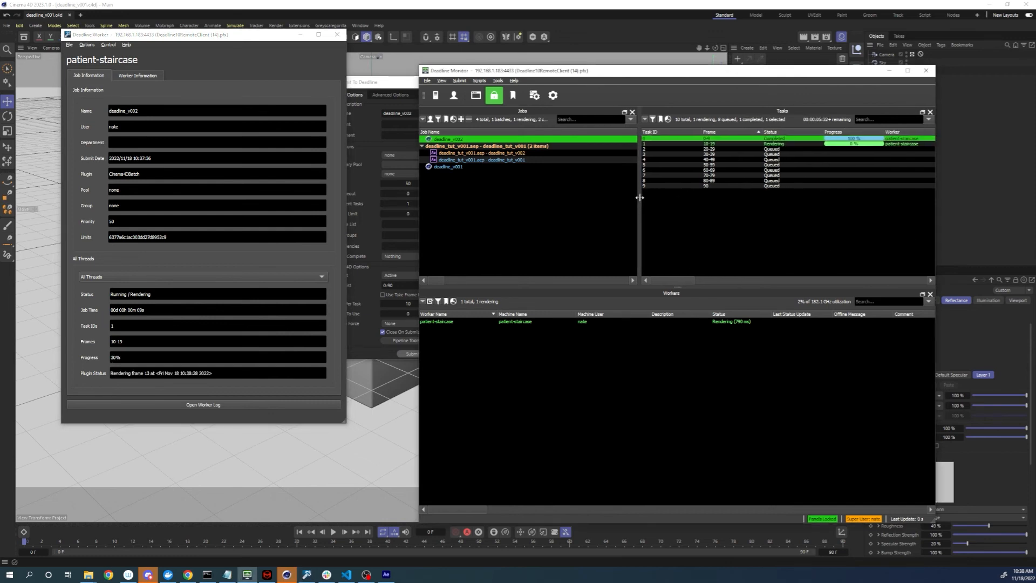
right_click(761, 140)
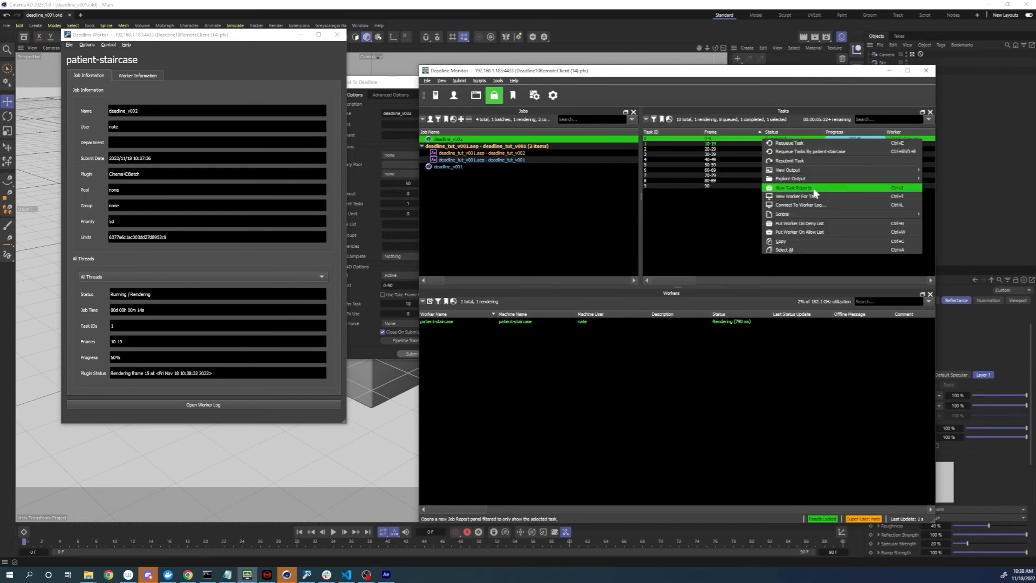
mouse_move(804, 179)
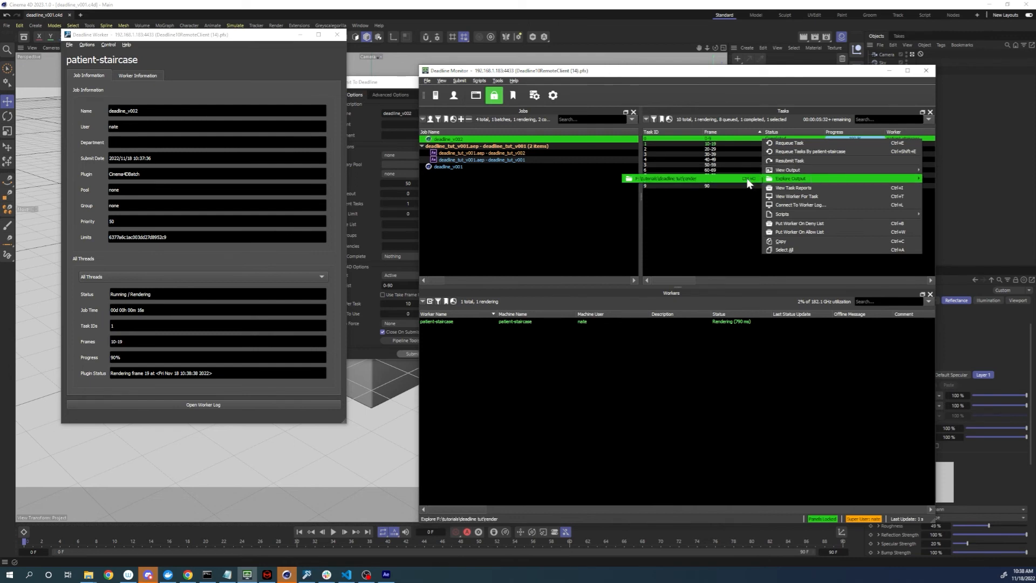
click(748, 180)
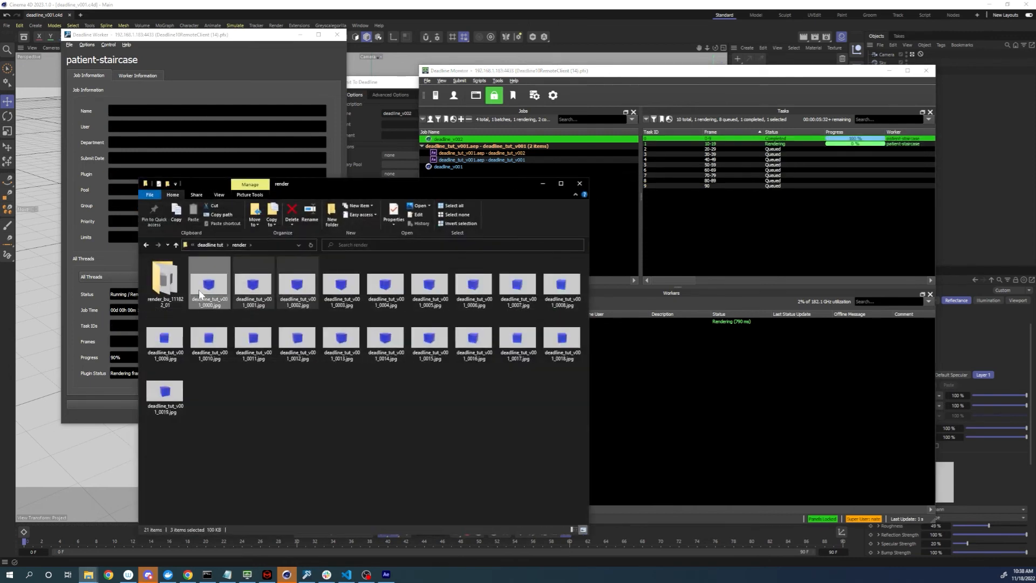
Preview the rendered JPG frames in sequence starting from deadline_tut_v001_0000.jpg, and close the preview
click(199, 289)
double_click(211, 288)
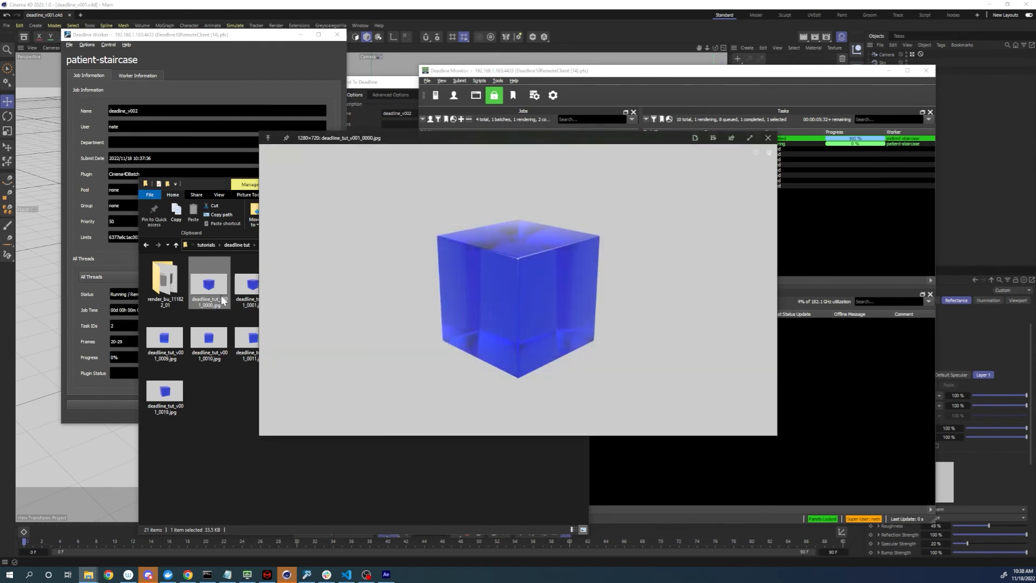
key(Right)
key(Right)
key(Right)
key(Right)
key(Right)
key(Right)
key(Right)
key(Right)
key(Right)
key(Right)
key(Right)
key(Right)
key(Right)
key(Right)
key(Right)
key(Right)
key(Right)
key(Right)
key(Right)
key(Right)
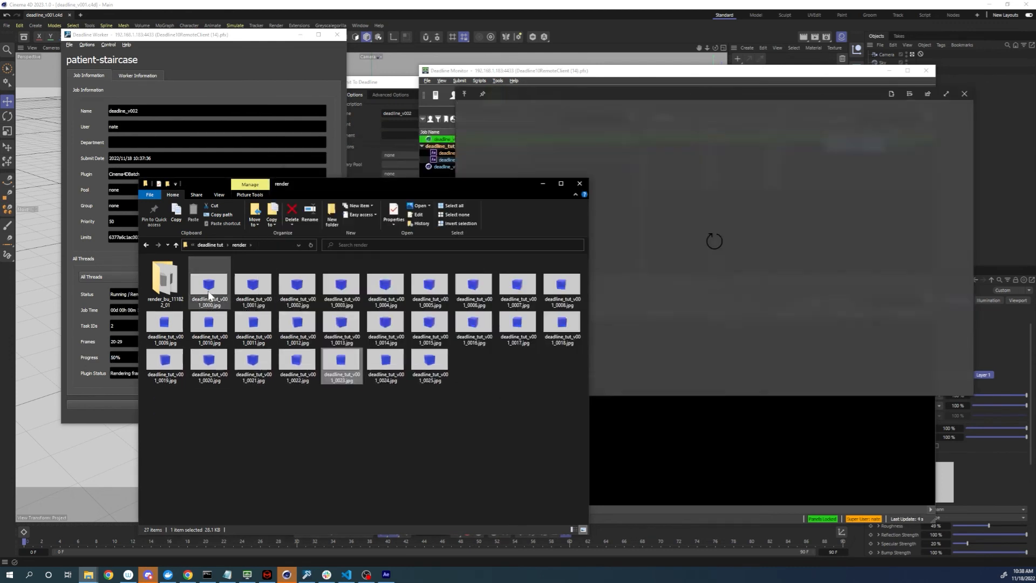
key(space)
click(717, 238)
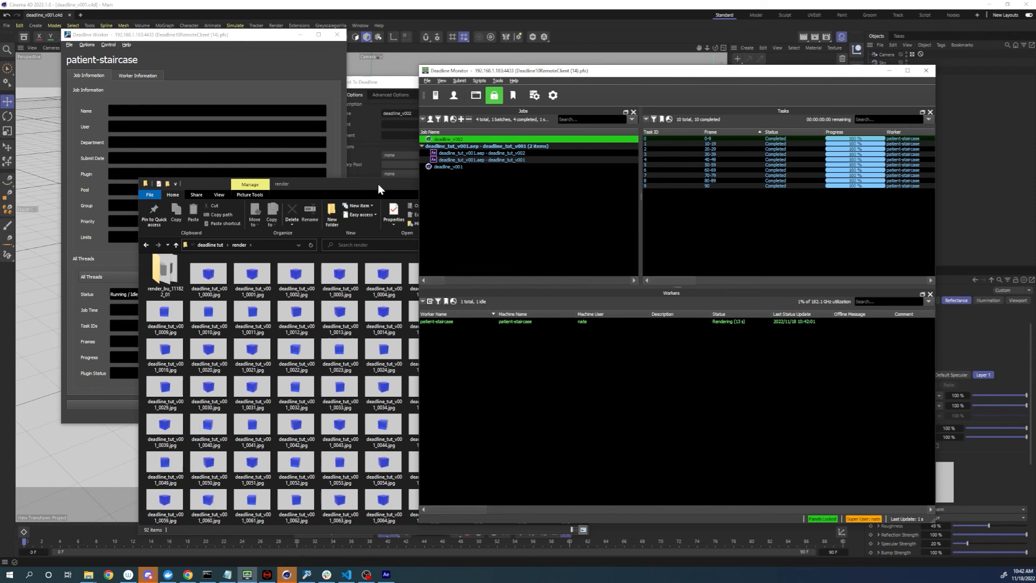
Check the deadline_tut_v002 After Effects job's task, and preview its output deadline_tut_v002.mov in the deadline tut folder
click(469, 151)
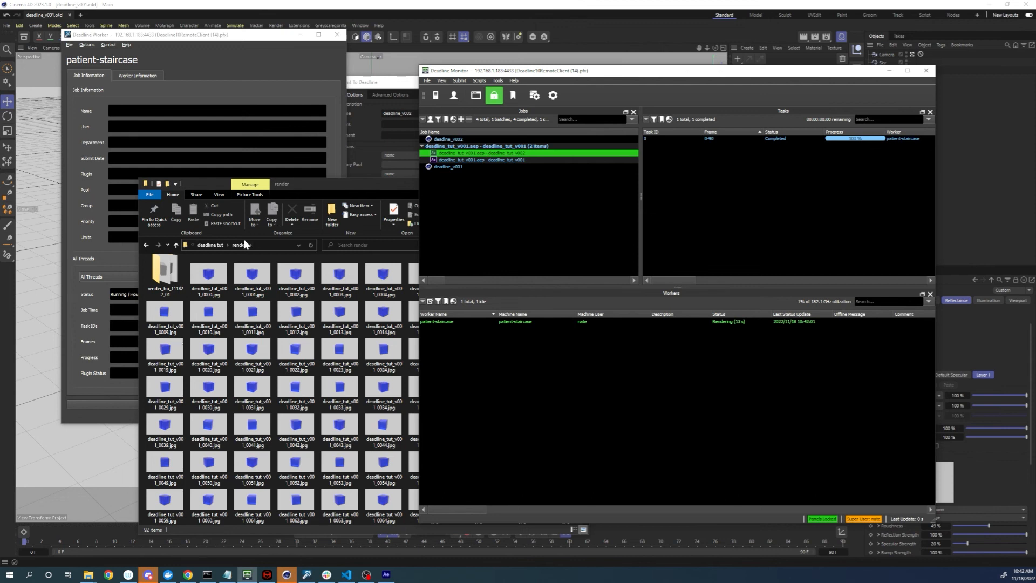
click(214, 245)
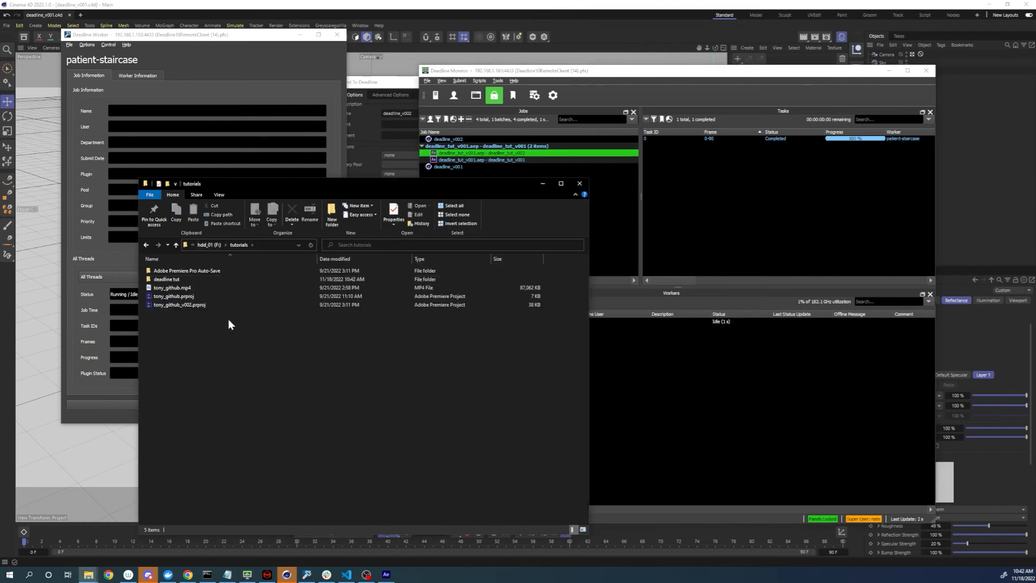
double_click(225, 279)
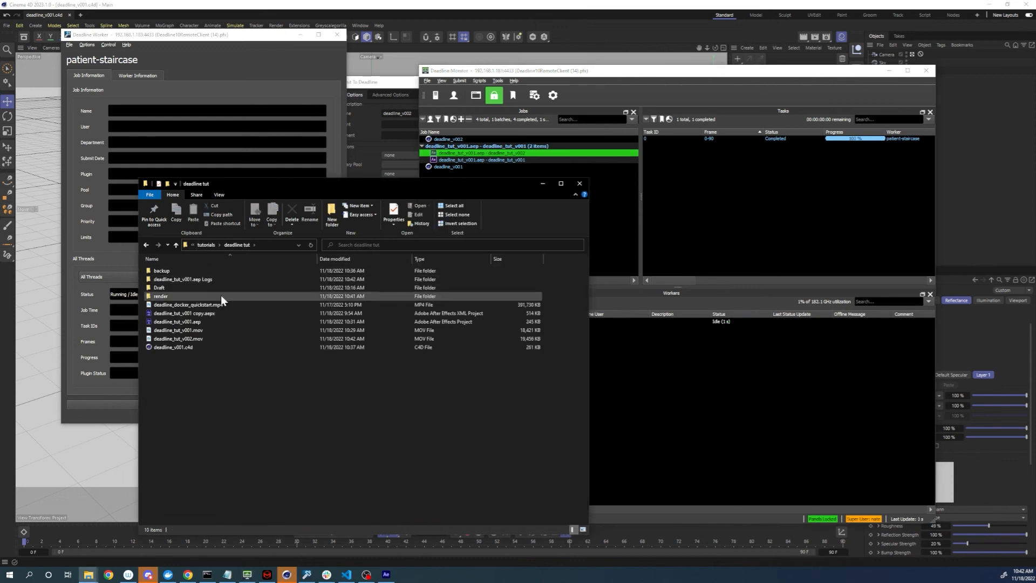
click(216, 341)
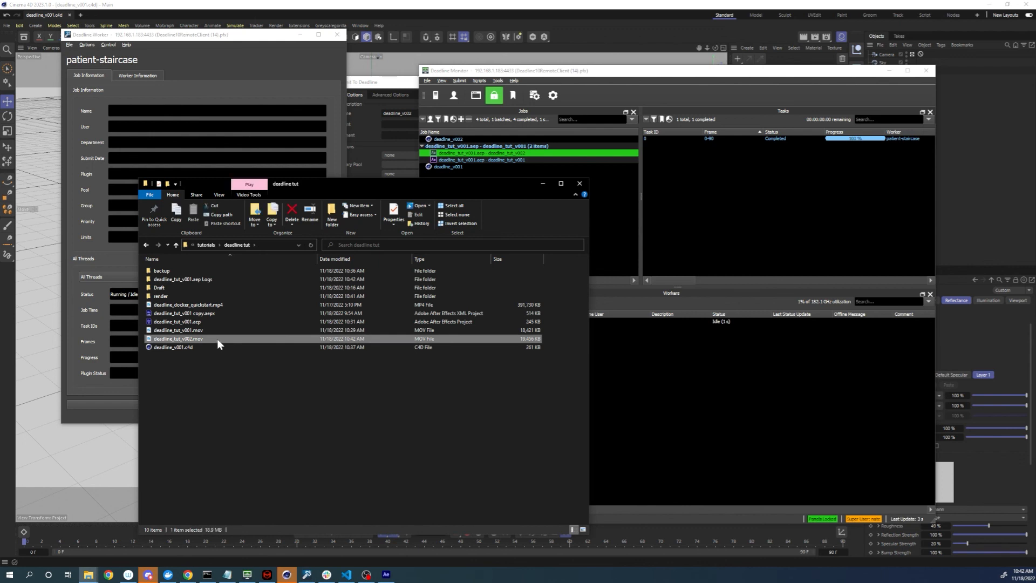
double_click(218, 340)
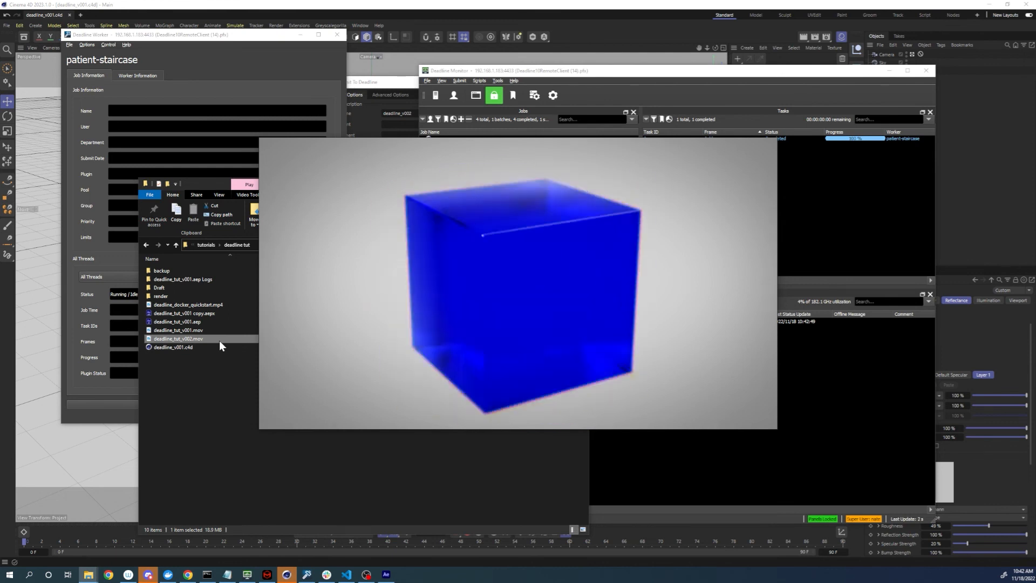
key(space)
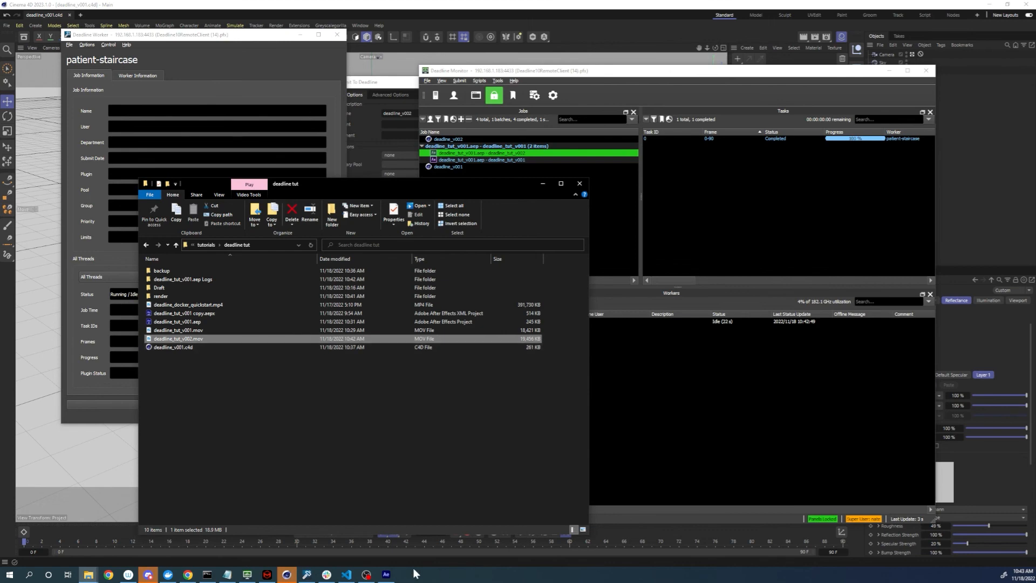
Switch to After Effects, purge the disk cache for all versions, and scrub the deadline_tut_v001 composition to frame 19
click(386, 574)
click(58, 269)
click(86, 379)
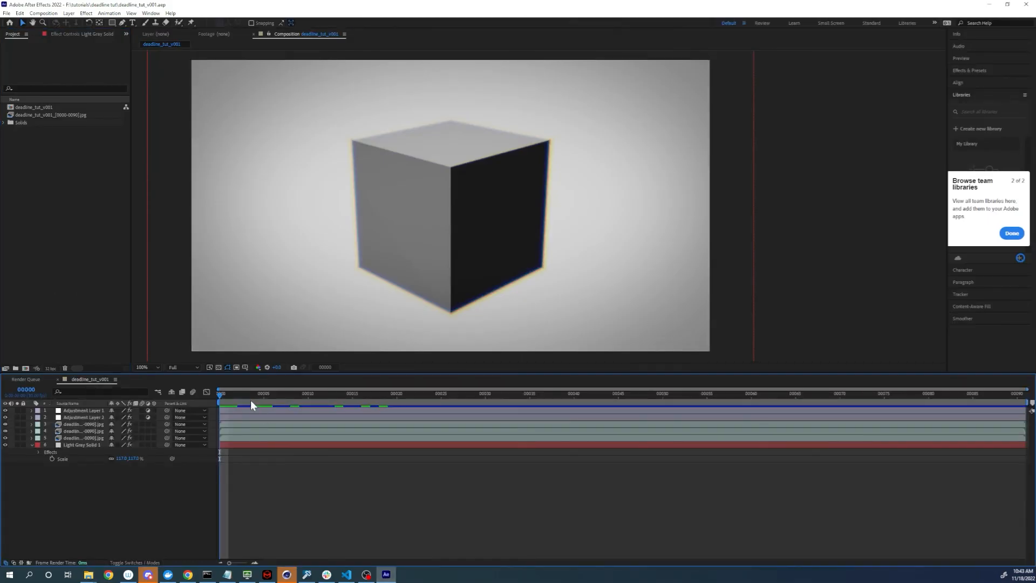
key(Home)
click(43, 13)
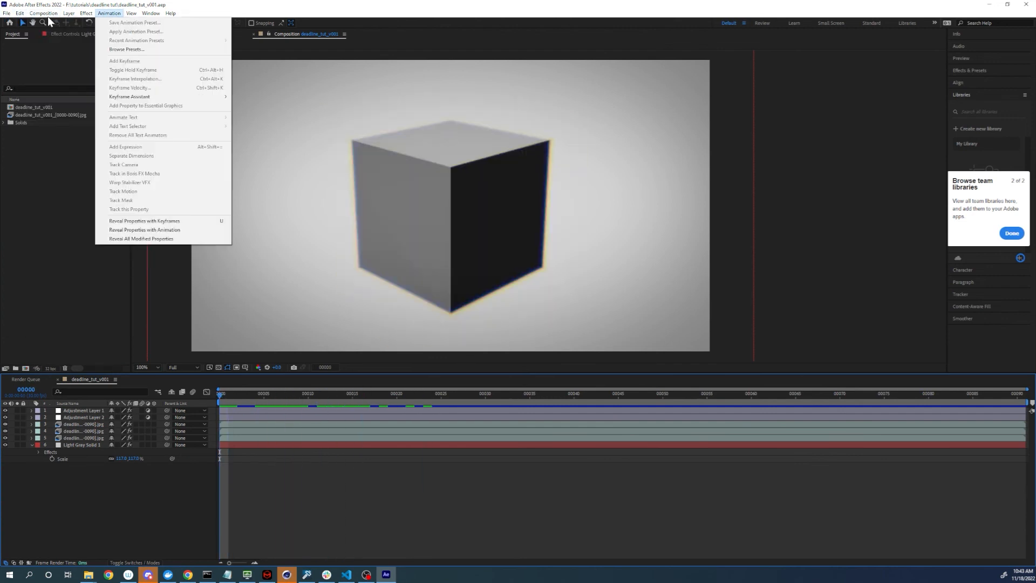
mouse_move(3, 15)
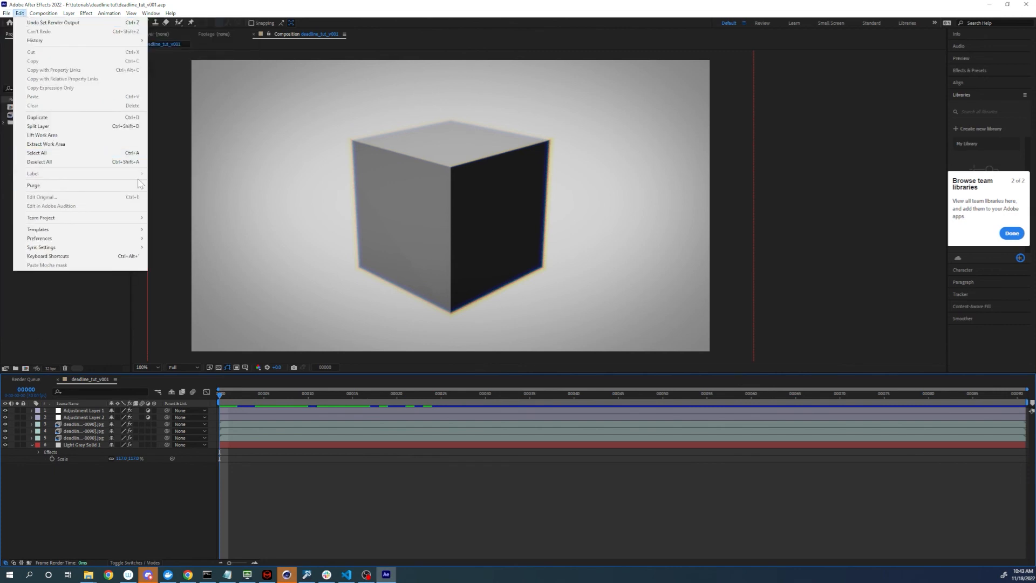
mouse_move(141, 185)
click(179, 186)
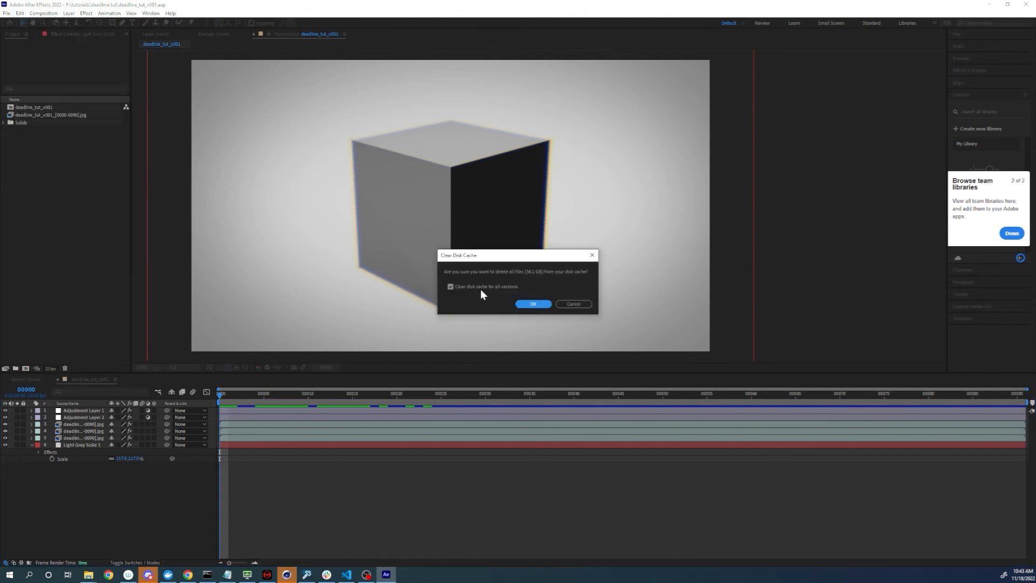
click(529, 304)
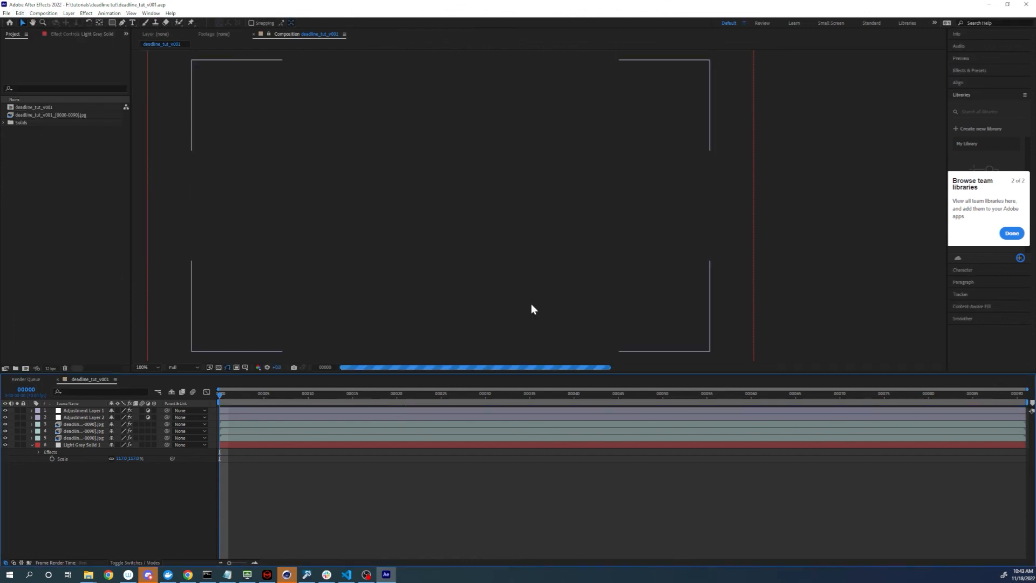
drag(241, 403, 388, 394)
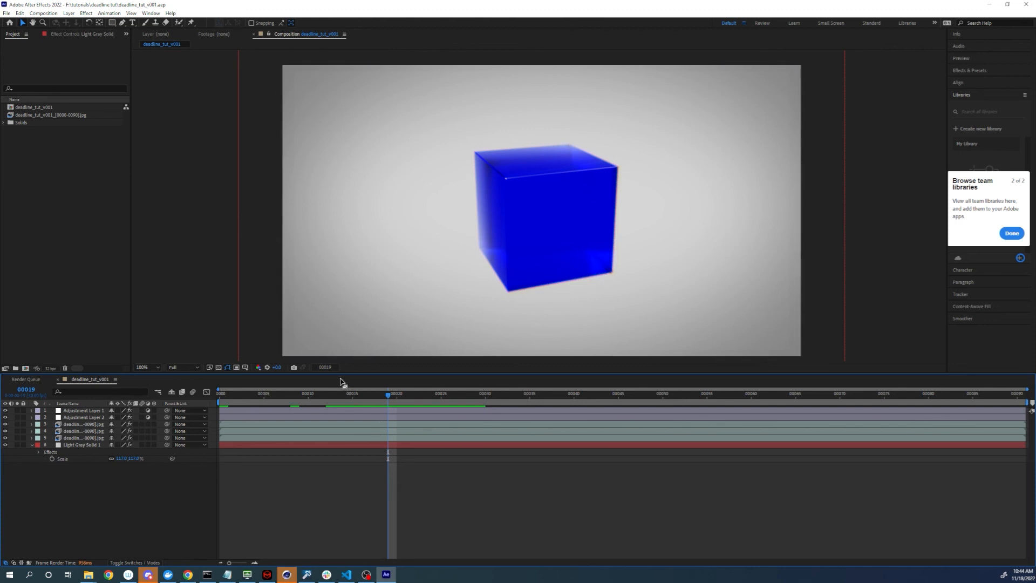
Return to Deadline Monitor and deselect the After Effects job
key(alt+Tab)
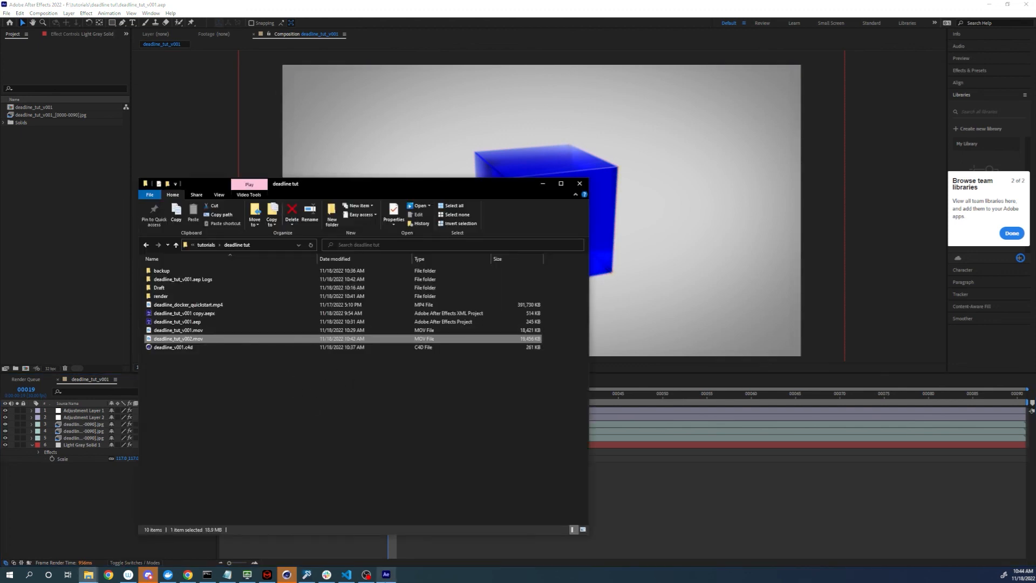
click(247, 575)
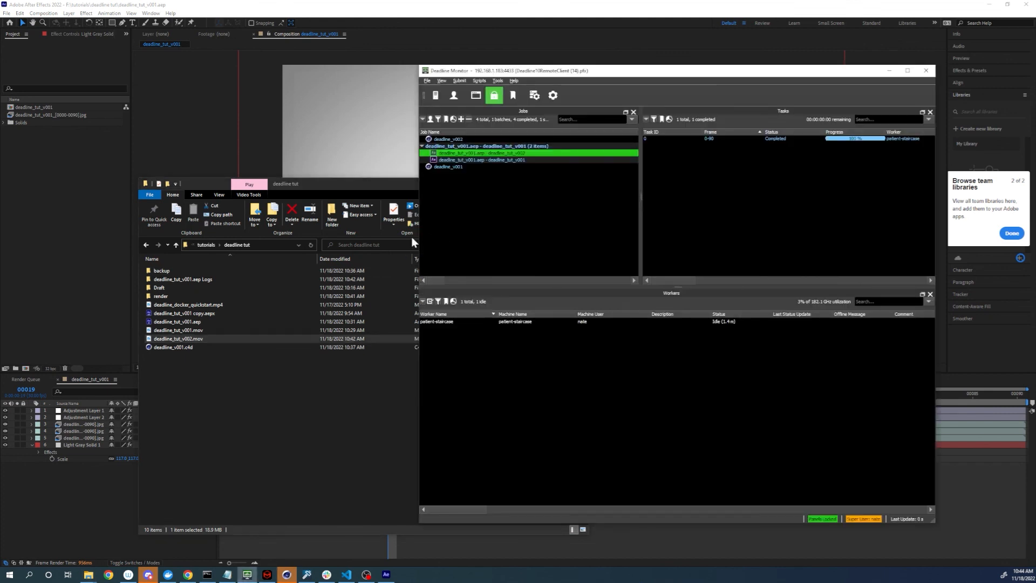
click(487, 229)
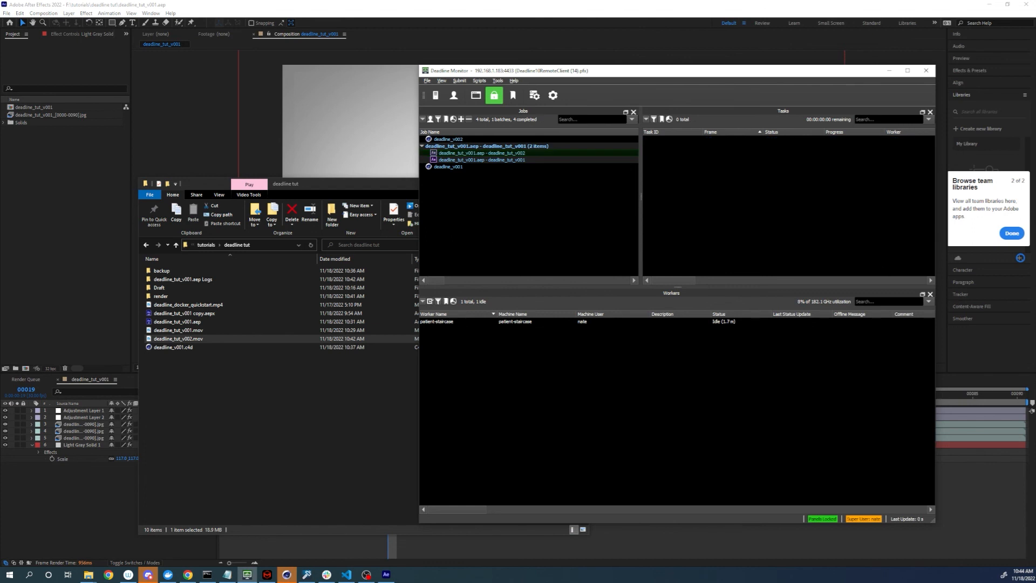